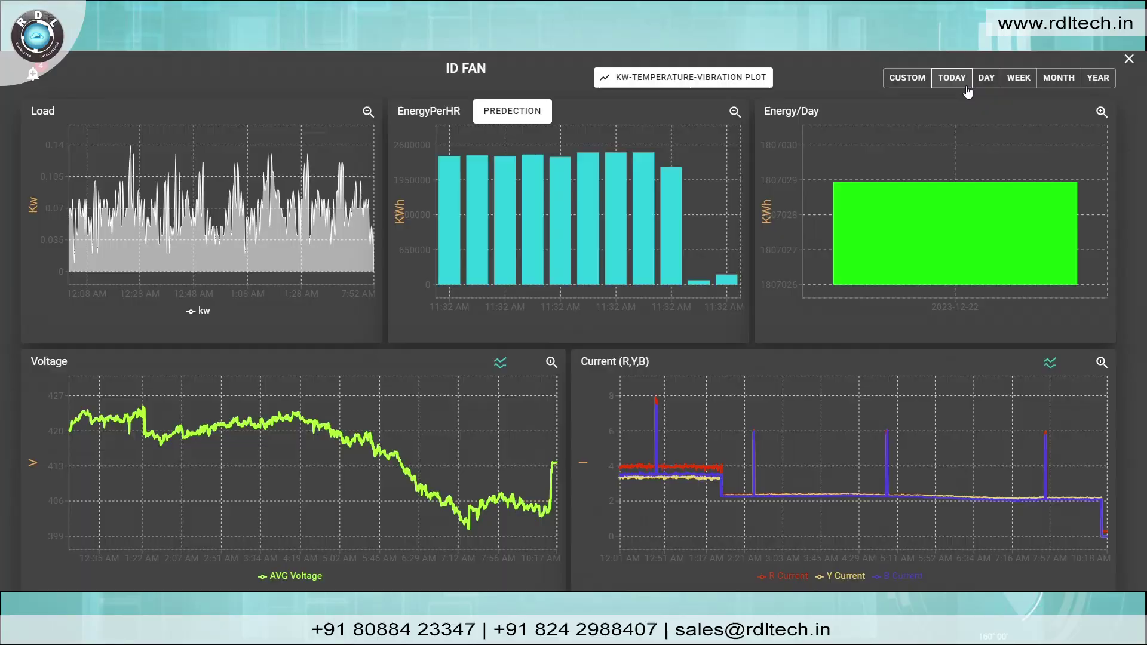
Step: Reload the ID FAN charts for the DAY period, then the WEEK period
{"action": "left_click", "coordinate": [986, 79]}
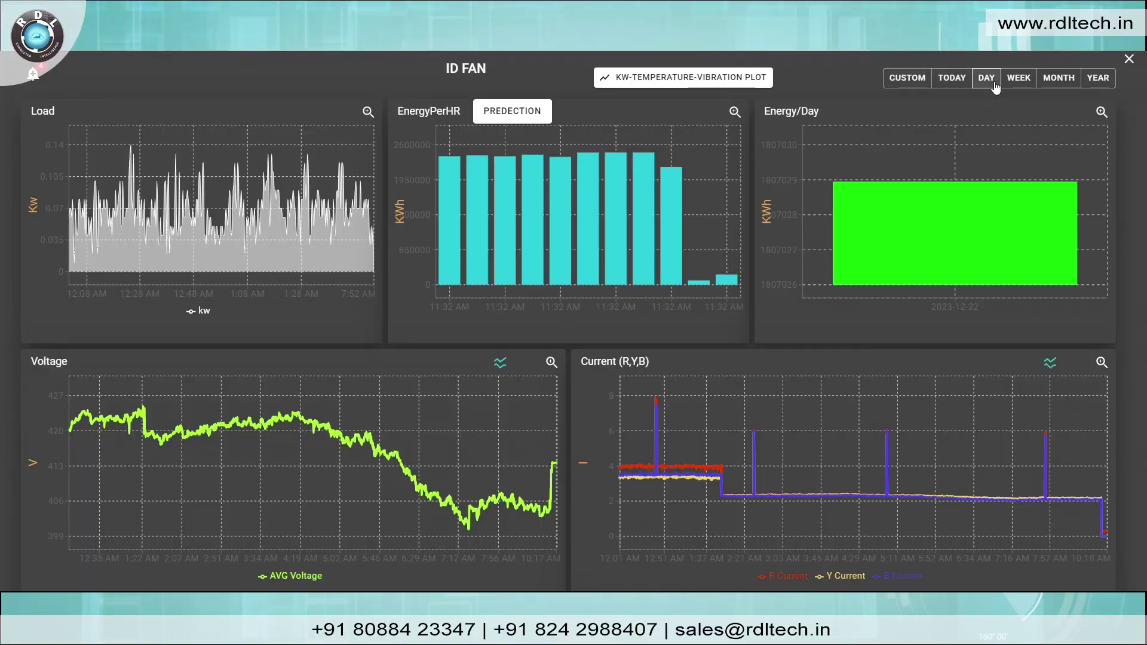
{"action": "left_click", "coordinate": [1015, 81]}
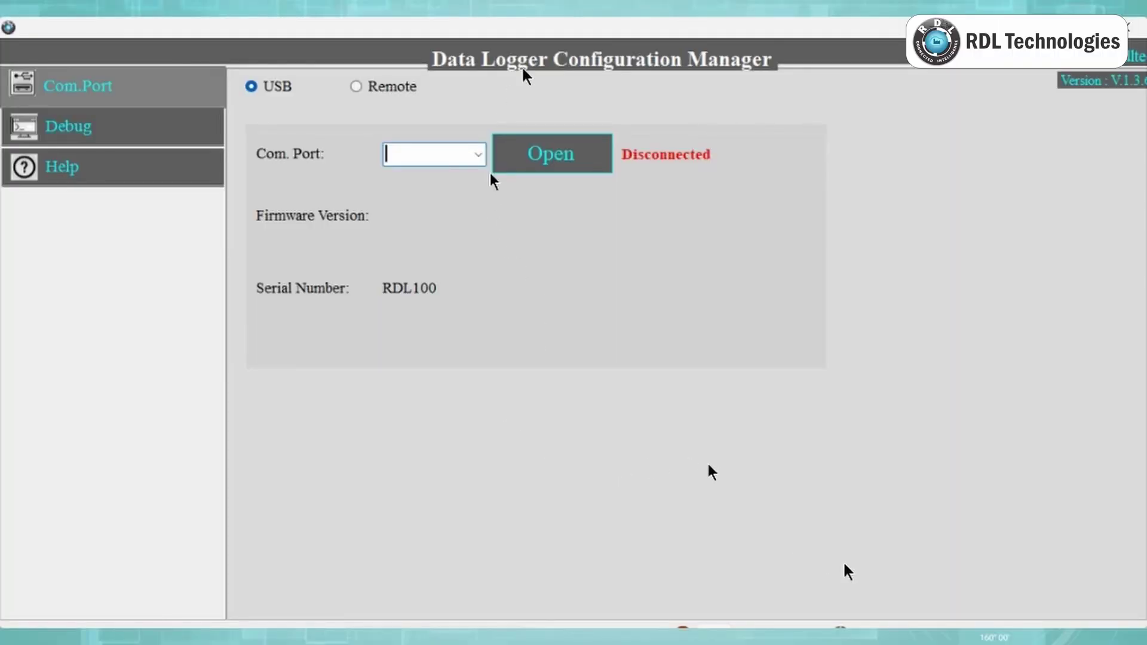
Step: Connect to the logger on COM85 and log in with the configuration password
{"action": "left_click", "coordinate": [480, 157]}
{"action": "left_click", "coordinate": [463, 211]}
{"action": "left_click", "coordinate": [560, 139]}
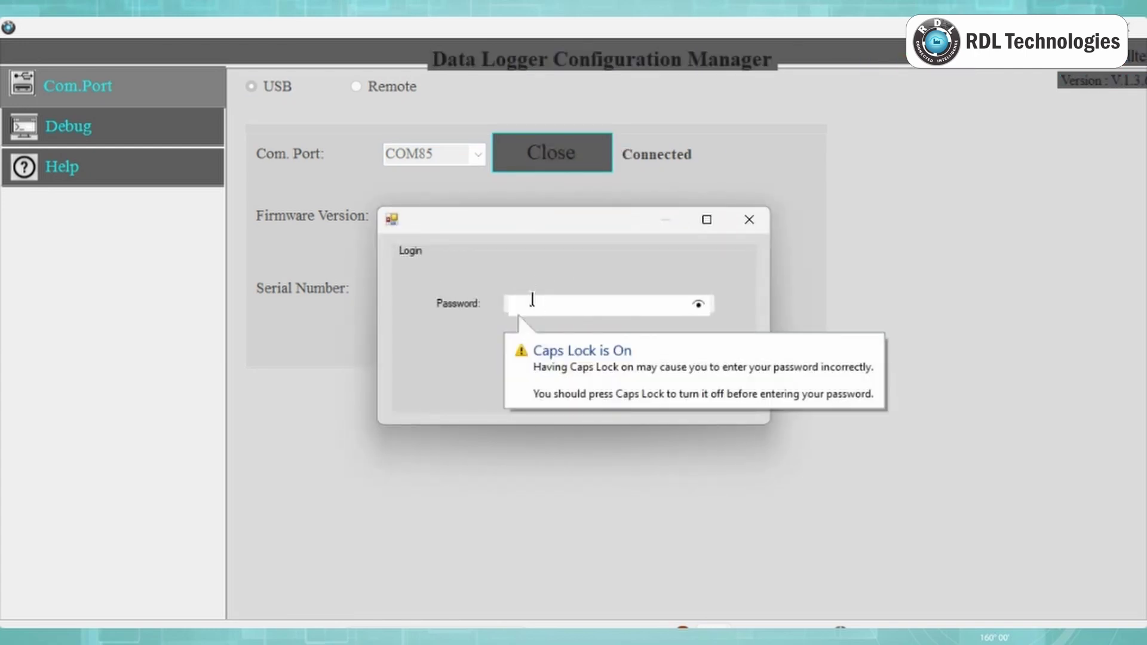
{"action": "type", "text": "****"}
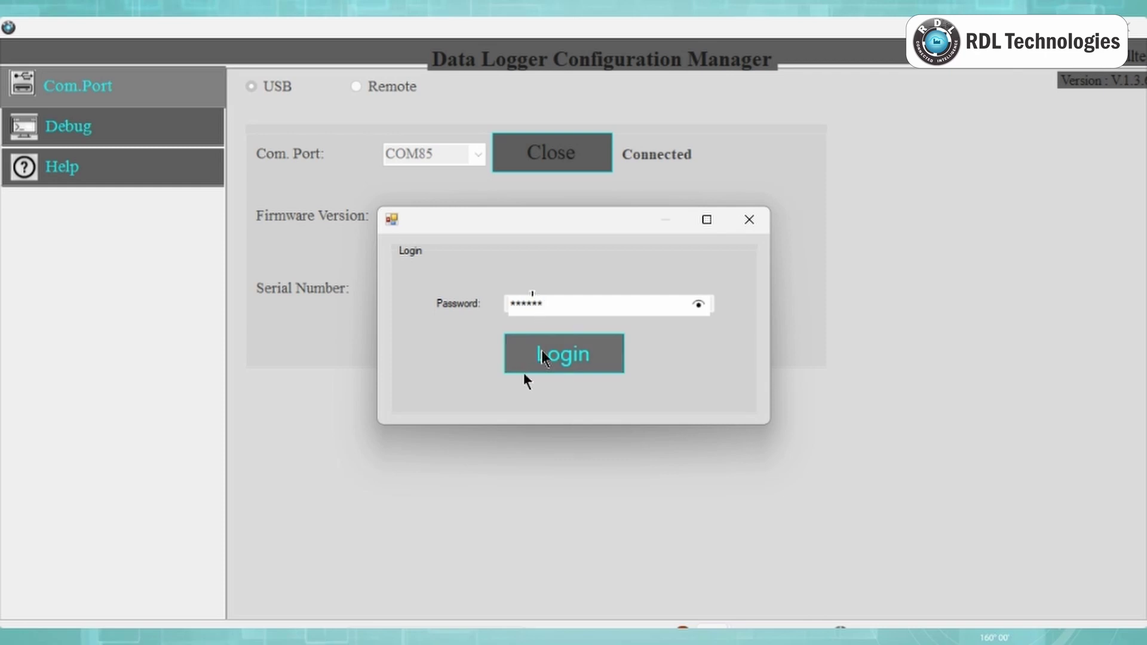
{"action": "left_click", "coordinate": [526, 365]}
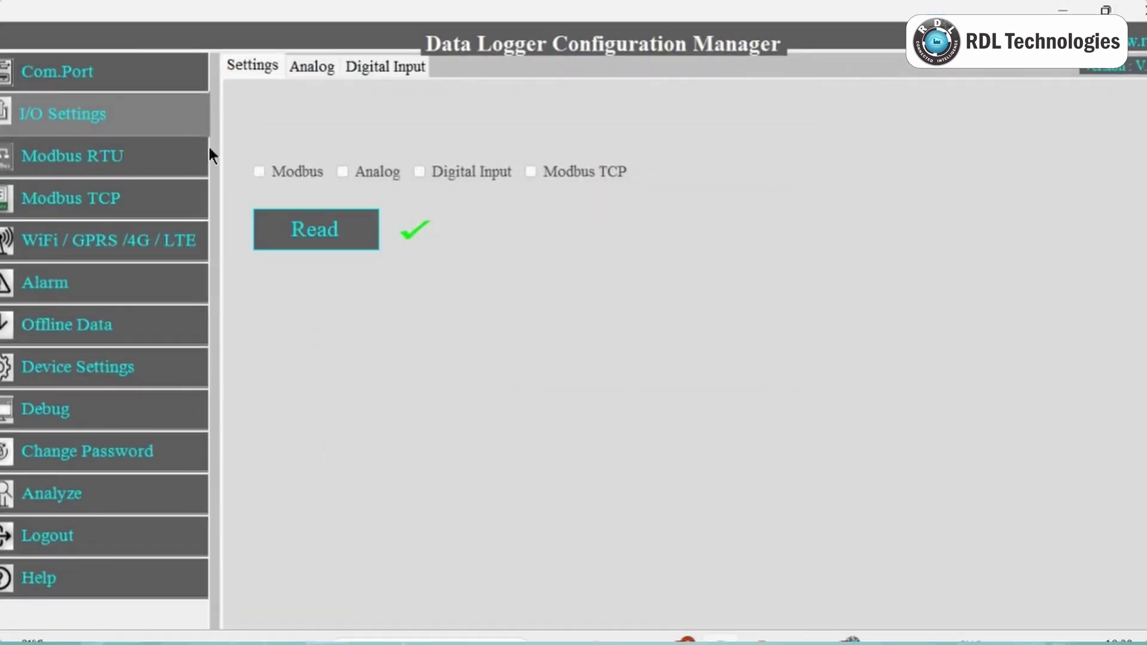
Step: Read I/O Settings, enable Modbus as an input, save, and show the Modbus RTU port
{"action": "left_click", "coordinate": [302, 226]}
{"action": "left_click", "coordinate": [260, 172]}
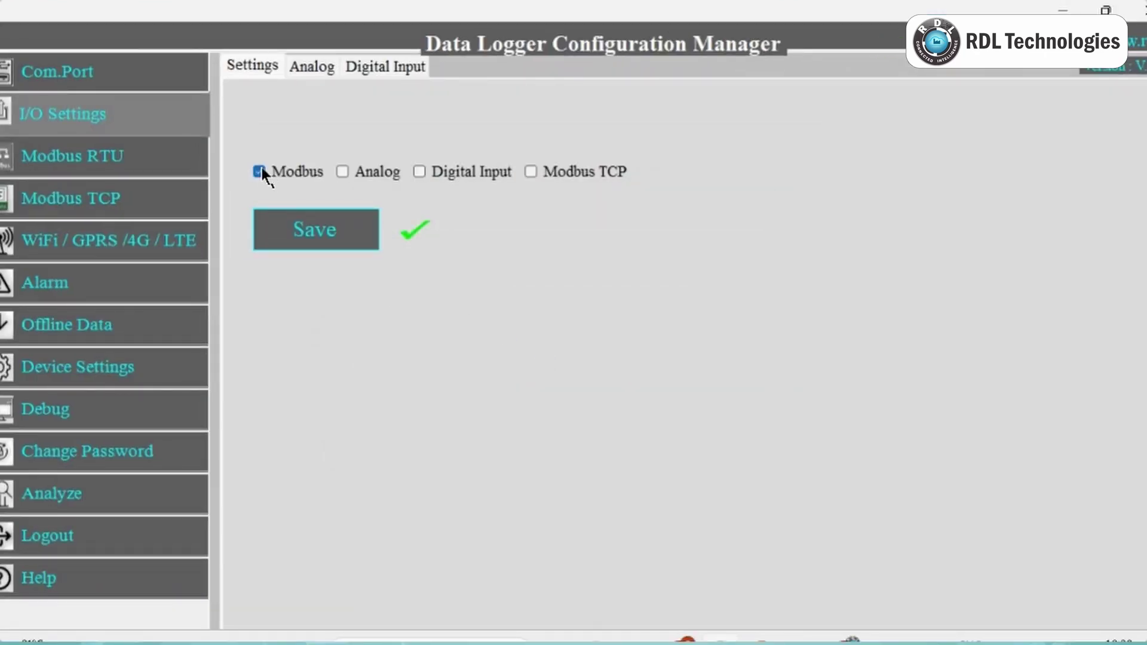
{"action": "left_click", "coordinate": [291, 238]}
{"action": "left_click", "coordinate": [143, 155]}
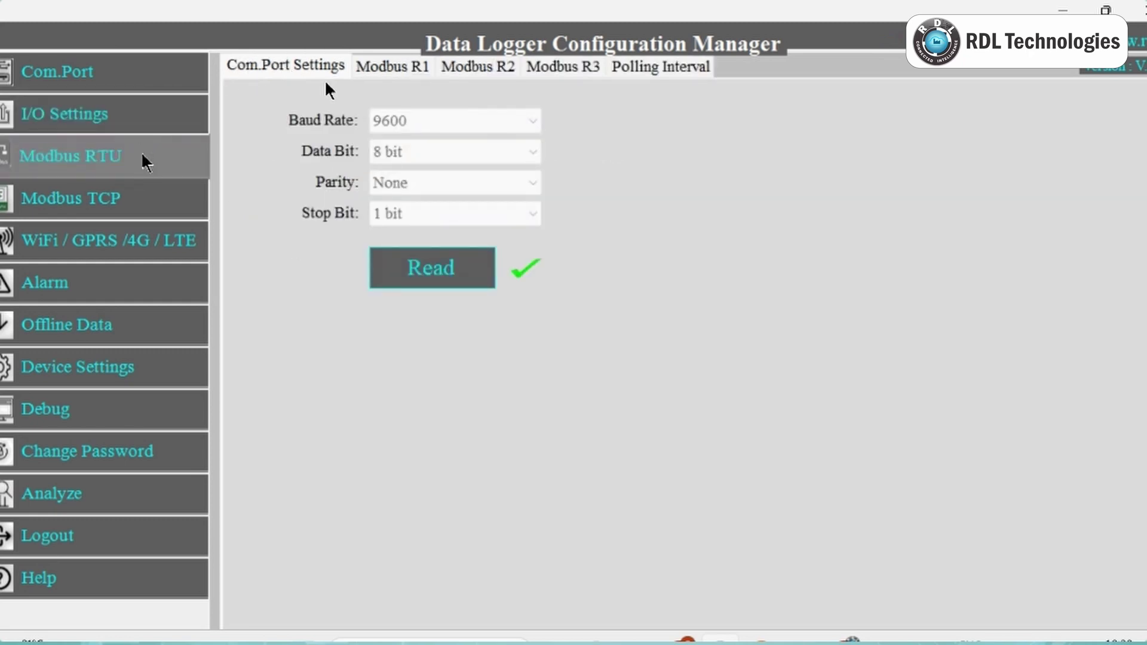
Step: Read the Modbus RTU port, keep 9600 baud and 8 bit, change parity to Even, and save
{"action": "left_click", "coordinate": [454, 272]}
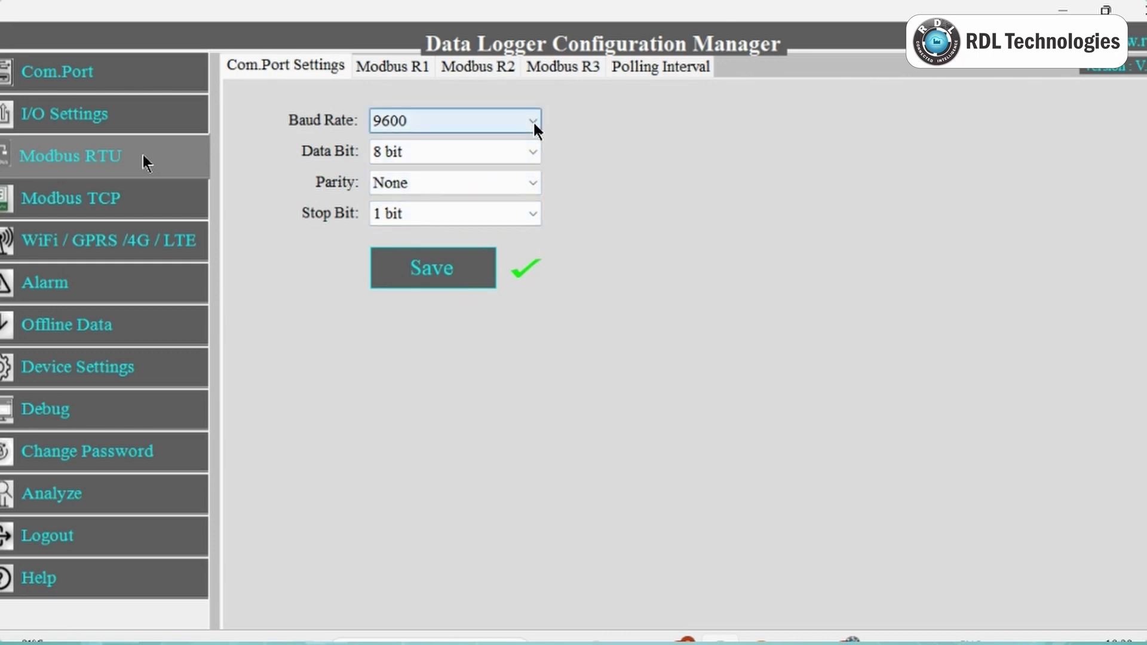
{"action": "left_click", "coordinate": [534, 123]}
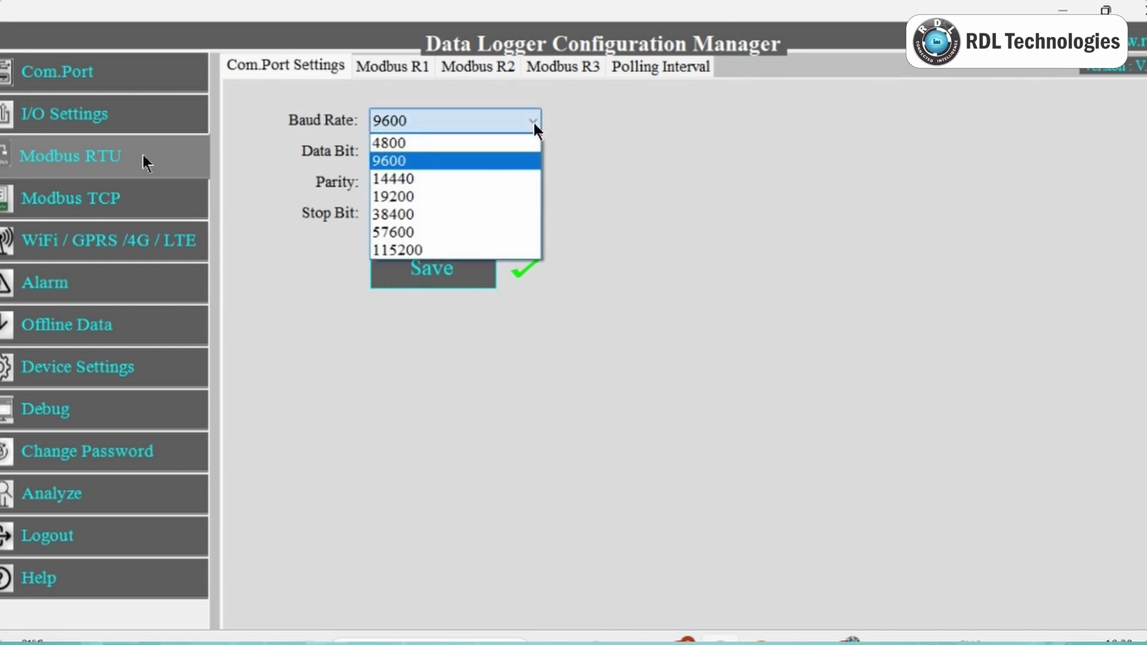
{"action": "left_click", "coordinate": [513, 160]}
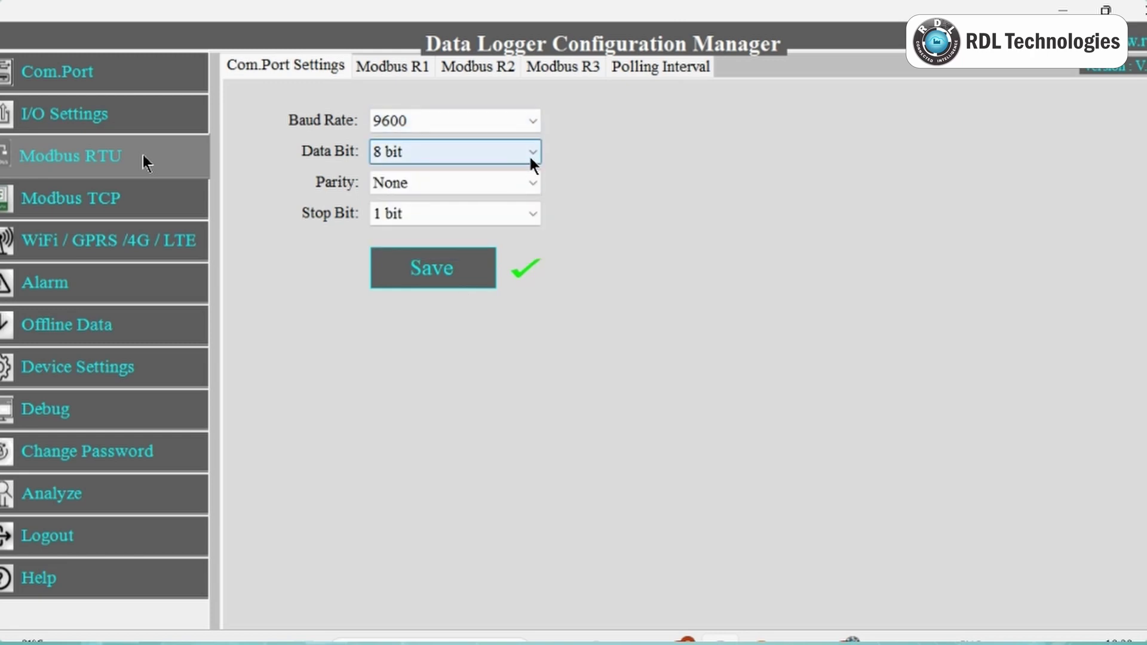
{"action": "left_click", "coordinate": [531, 155]}
{"action": "left_click", "coordinate": [517, 192]}
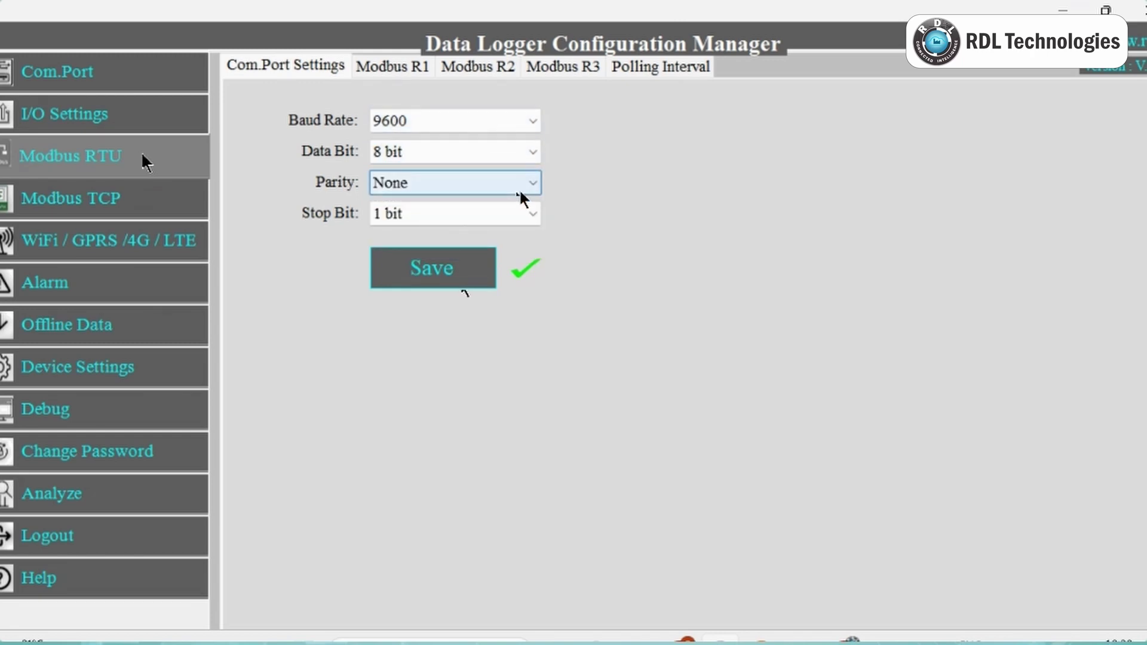
{"action": "left_click", "coordinate": [533, 183]}
{"action": "left_click", "coordinate": [508, 239]}
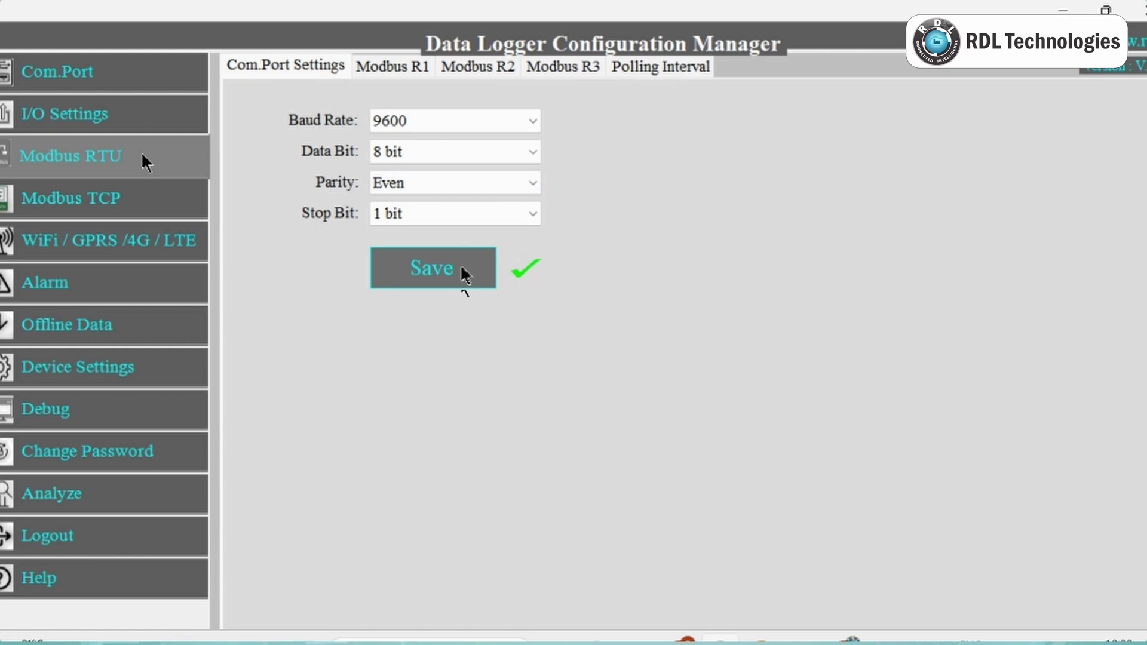
{"action": "left_click", "coordinate": [463, 274]}
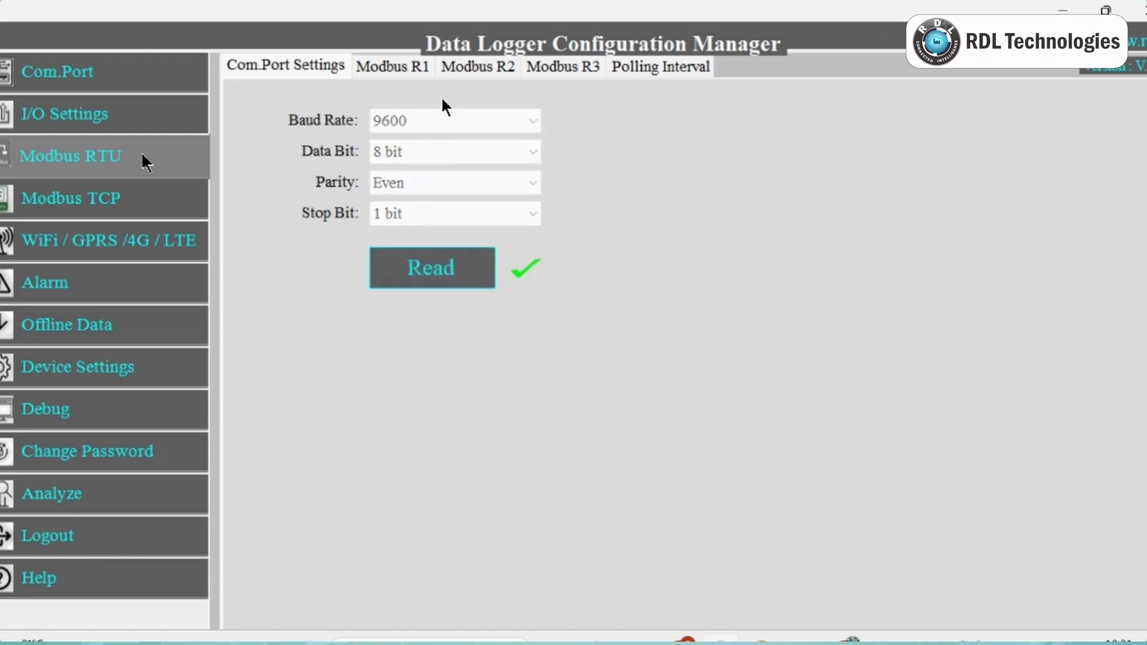
Step: Enable Modbus R1 and save it, then read slave 1's registers 157, 141, 143, 147
{"action": "left_click", "coordinate": [408, 70]}
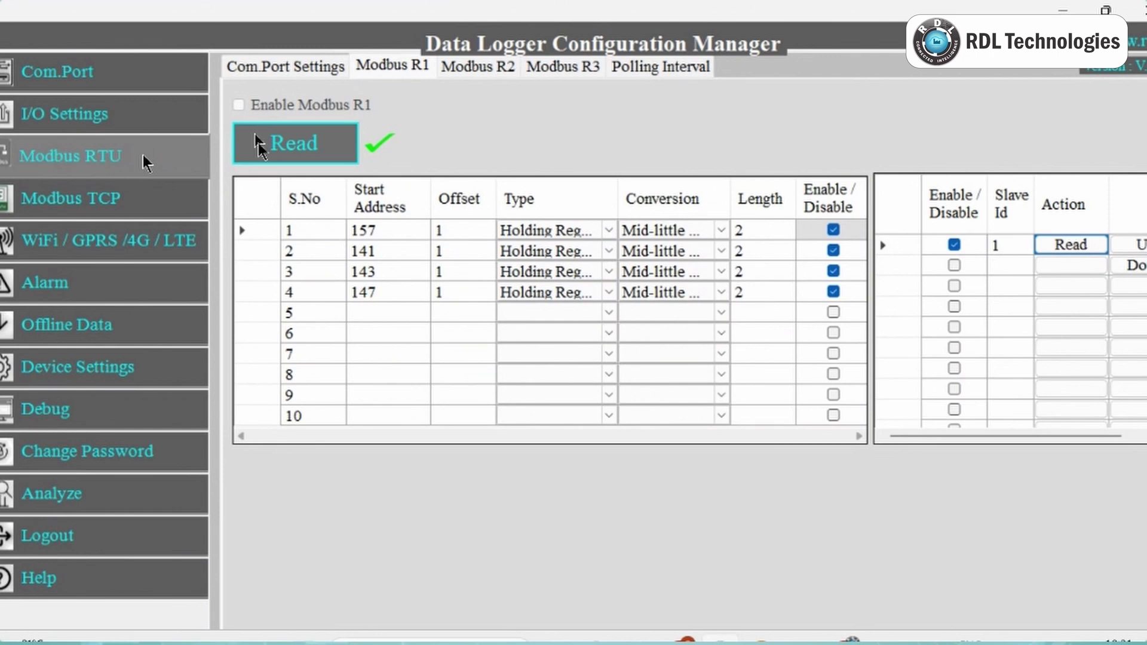
{"action": "left_click", "coordinate": [261, 149]}
{"action": "left_click", "coordinate": [238, 105]}
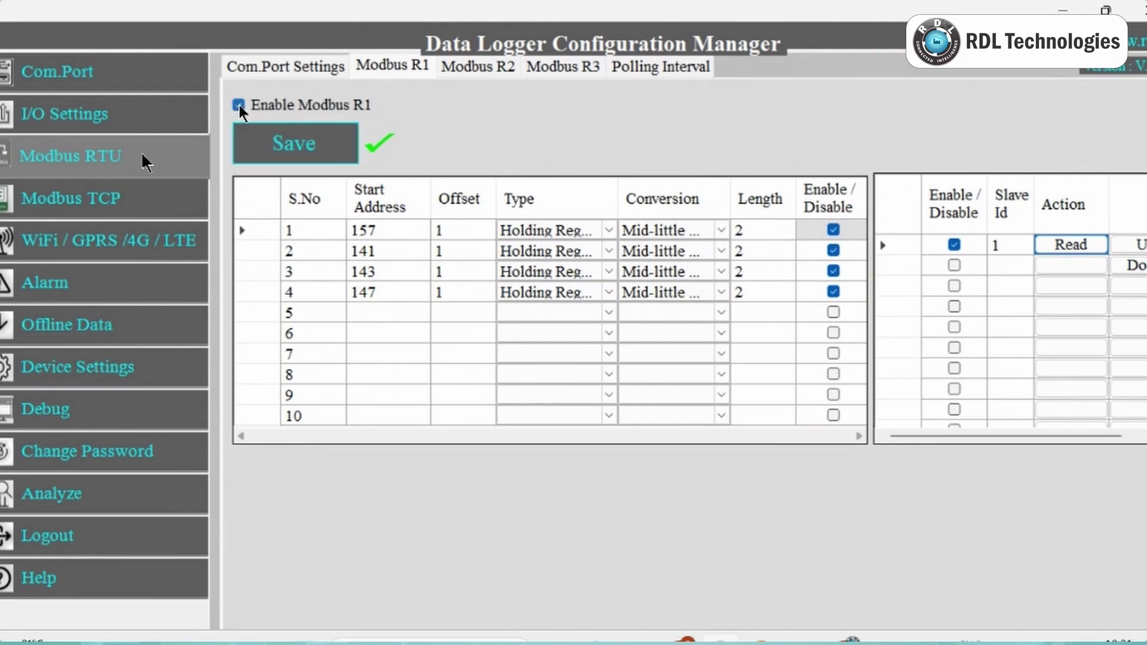
{"action": "left_click", "coordinate": [278, 150]}
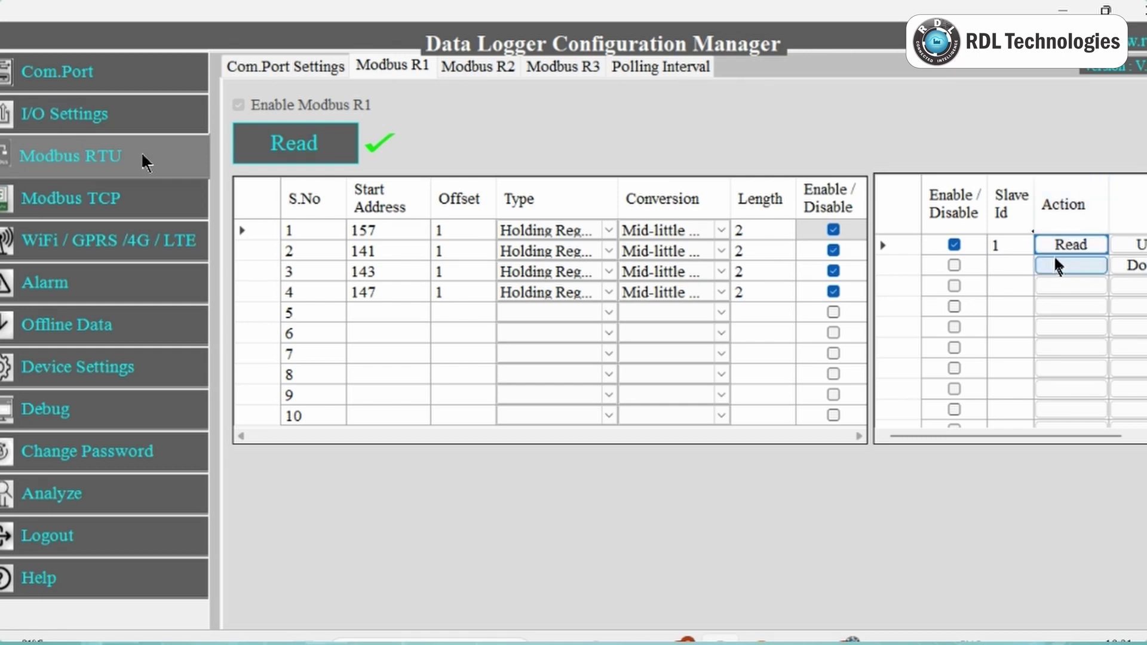
{"action": "left_click", "coordinate": [1052, 246]}
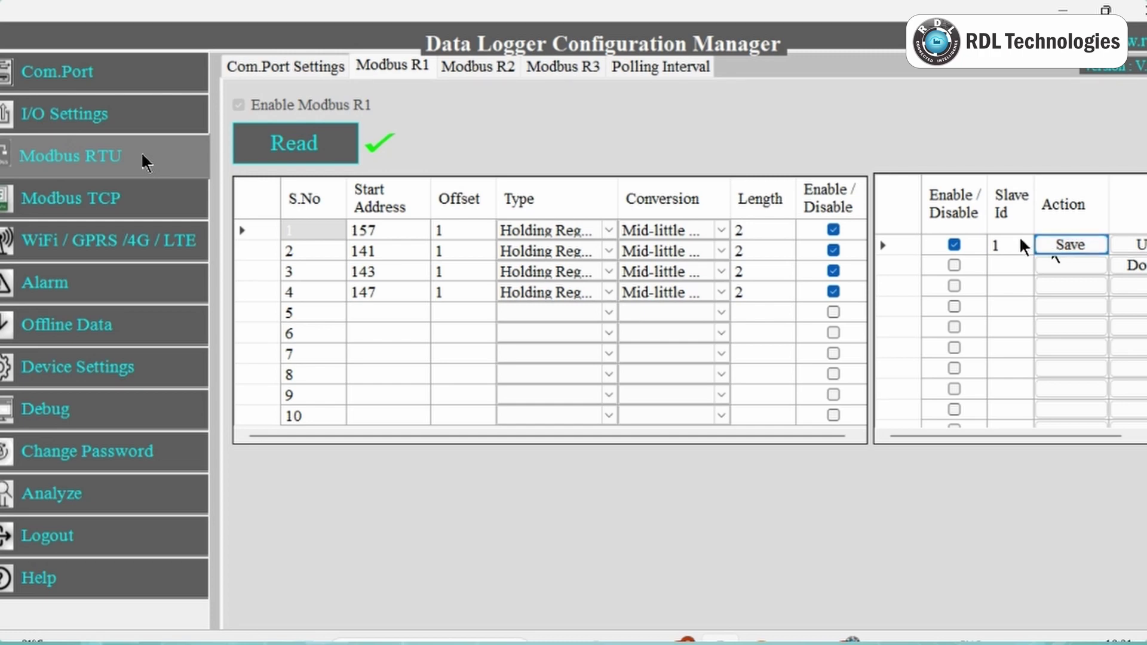
Step: Set row 1 to Holding Register with Mid-little Float conversion, re-enable it, and save slave 1
{"action": "left_click", "coordinate": [609, 231]}
{"action": "left_click", "coordinate": [597, 292]}
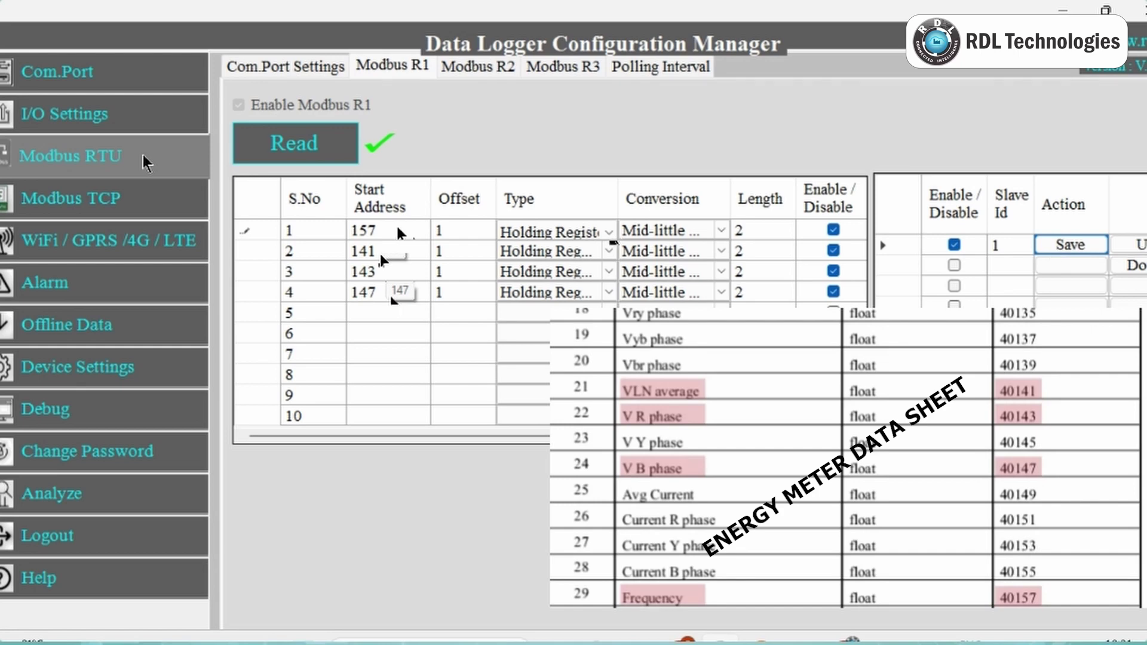
{"action": "left_click", "coordinate": [670, 230]}
{"action": "left_click", "coordinate": [721, 232]}
{"action": "left_click", "coordinate": [722, 239]}
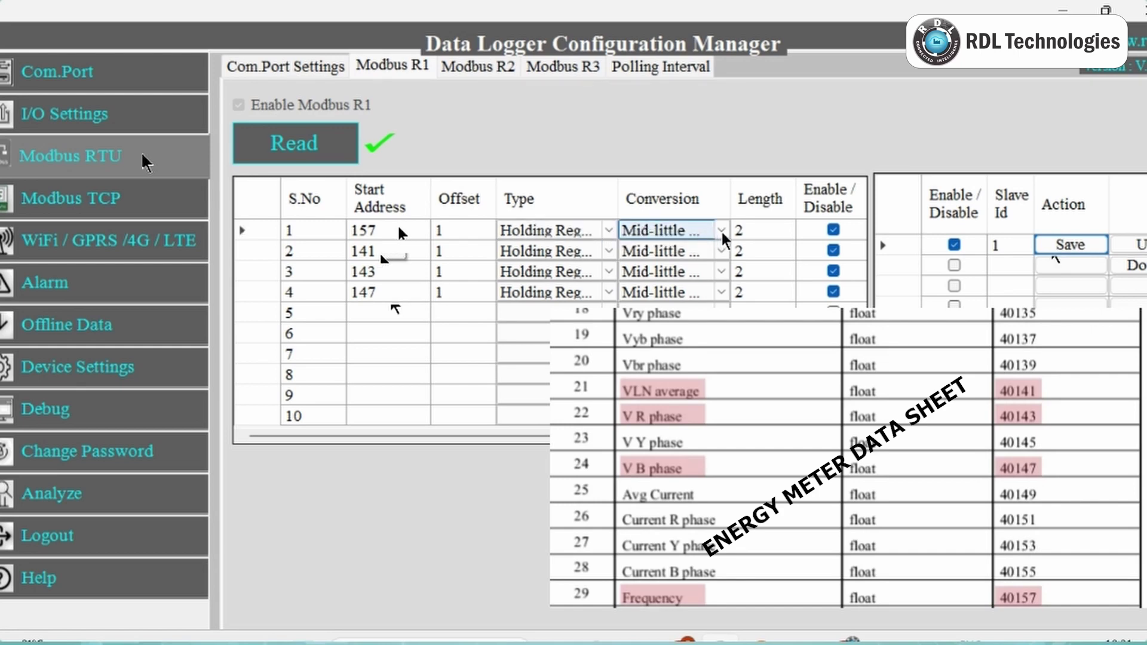
{"action": "left_click", "coordinate": [722, 231]}
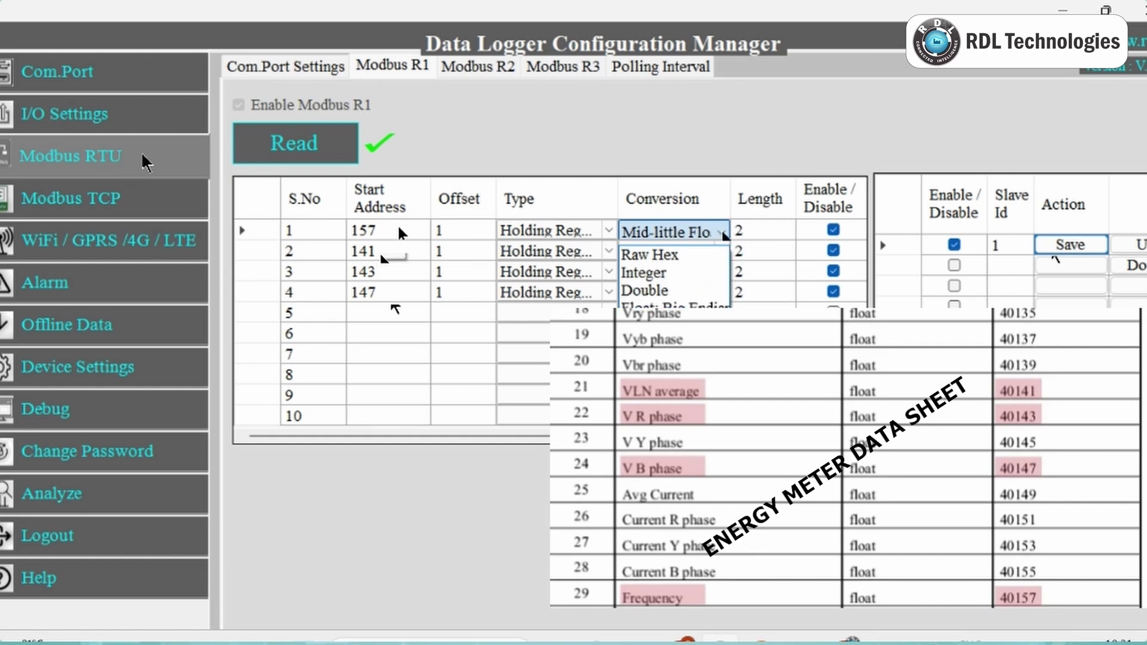
{"action": "left_click", "coordinate": [723, 232]}
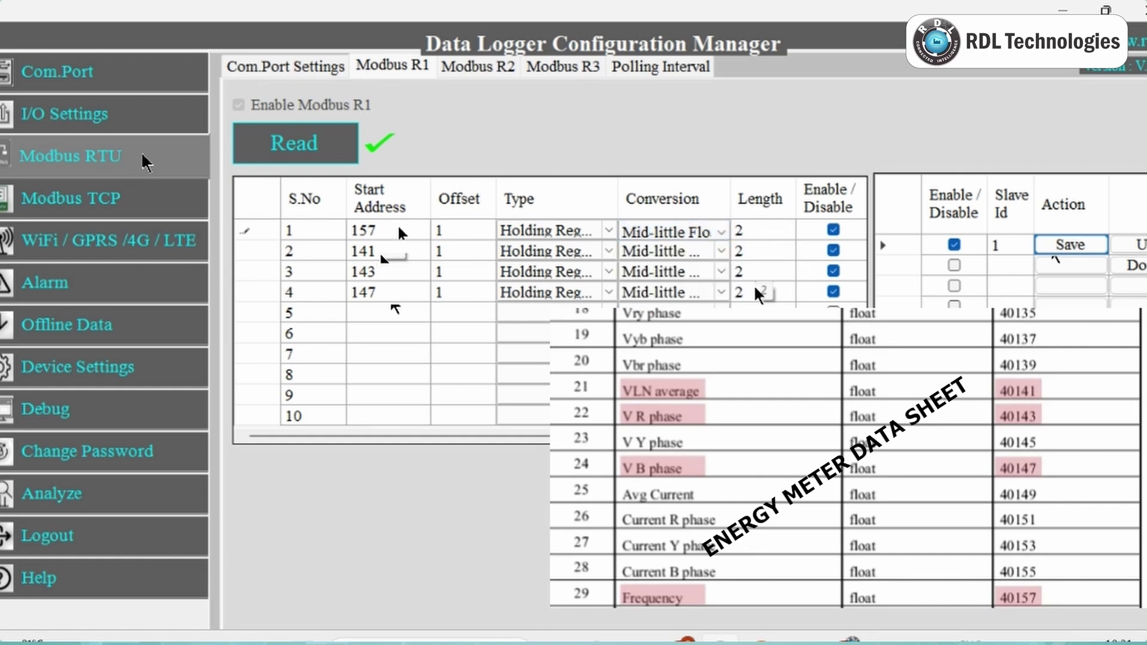
{"action": "left_click", "coordinate": [834, 232]}
{"action": "left_click", "coordinate": [835, 232]}
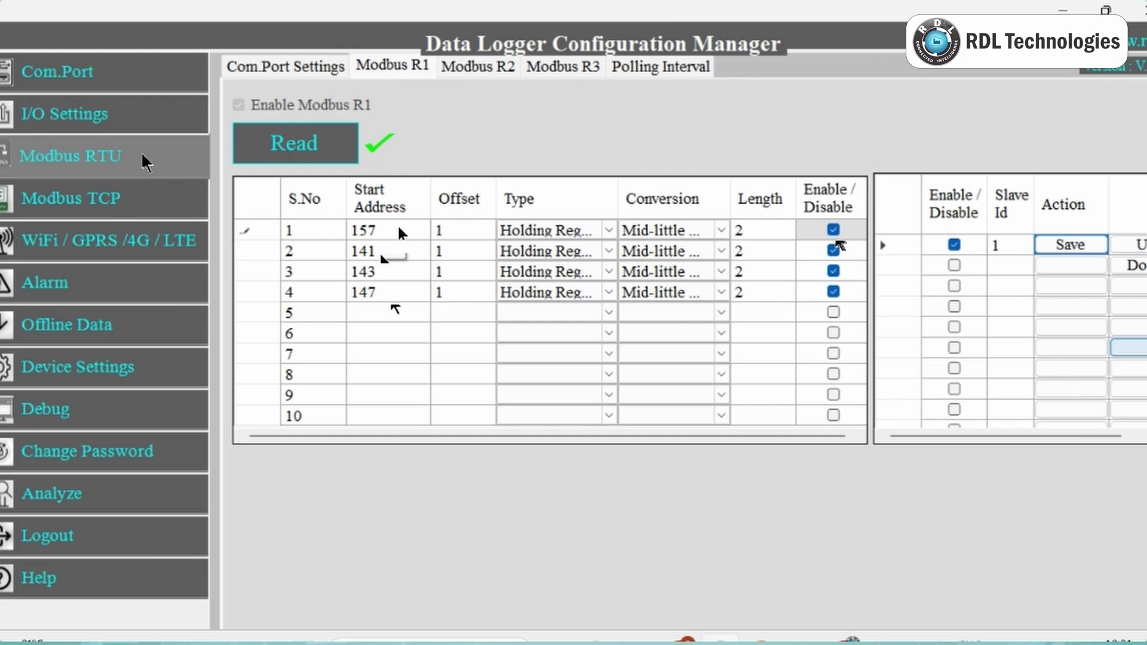
{"action": "left_click", "coordinate": [1051, 250]}
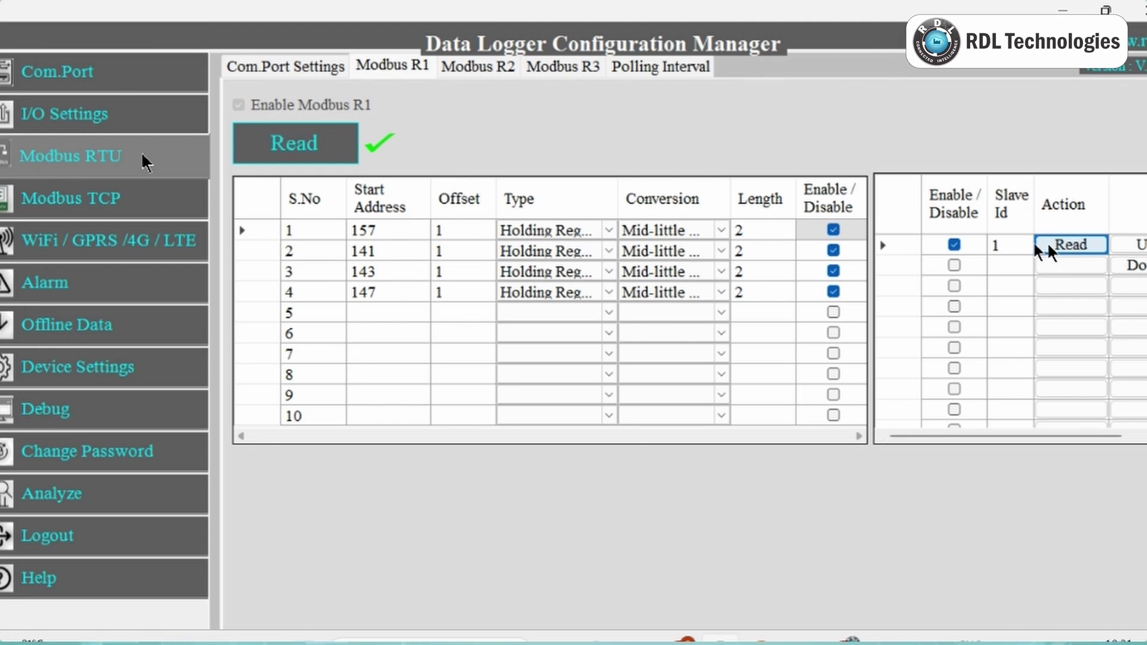
Step: Look through the Modbus R2 and R3 tabs, then review the Modbus R1 register table
{"action": "left_click", "coordinate": [496, 72]}
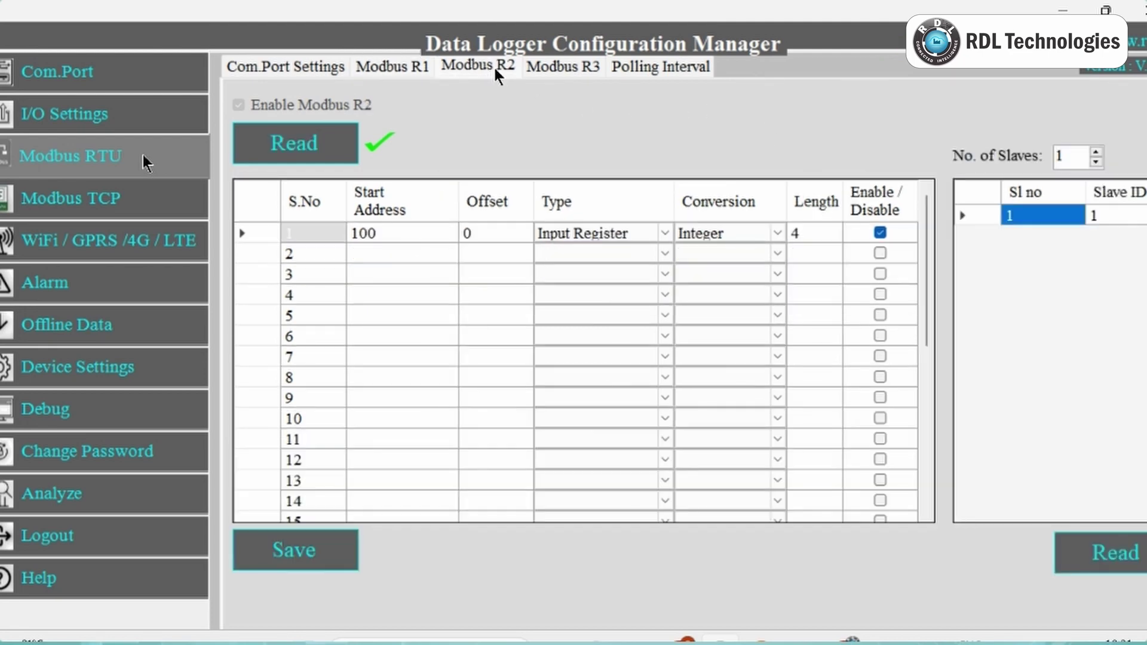
{"action": "left_click", "coordinate": [569, 71]}
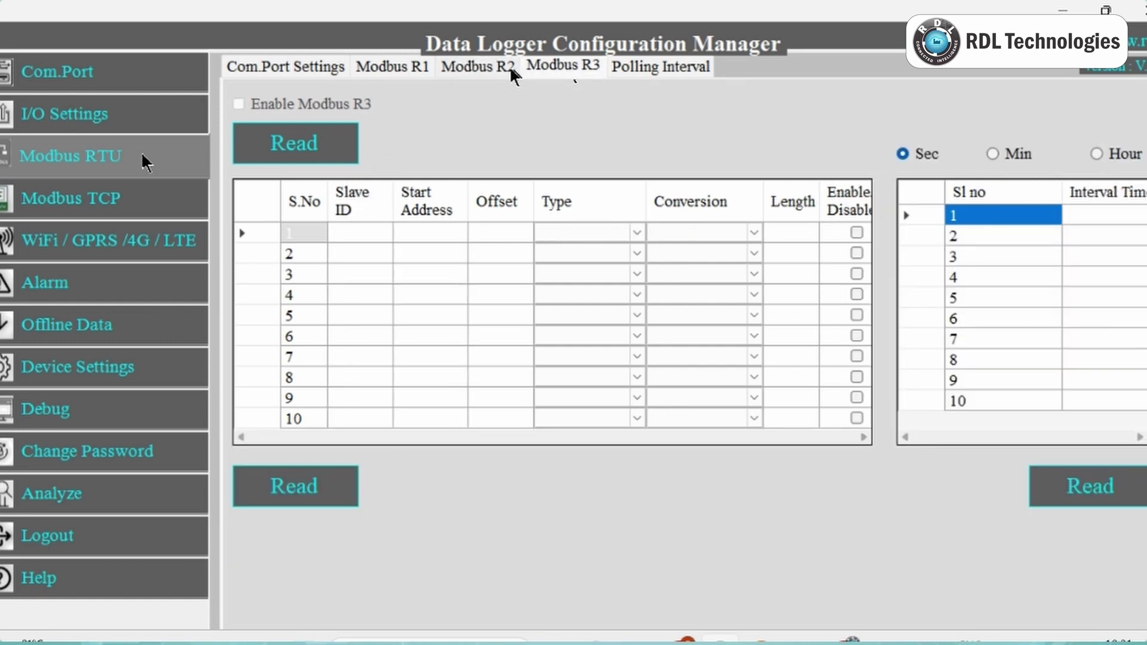
{"action": "left_click", "coordinate": [489, 71]}
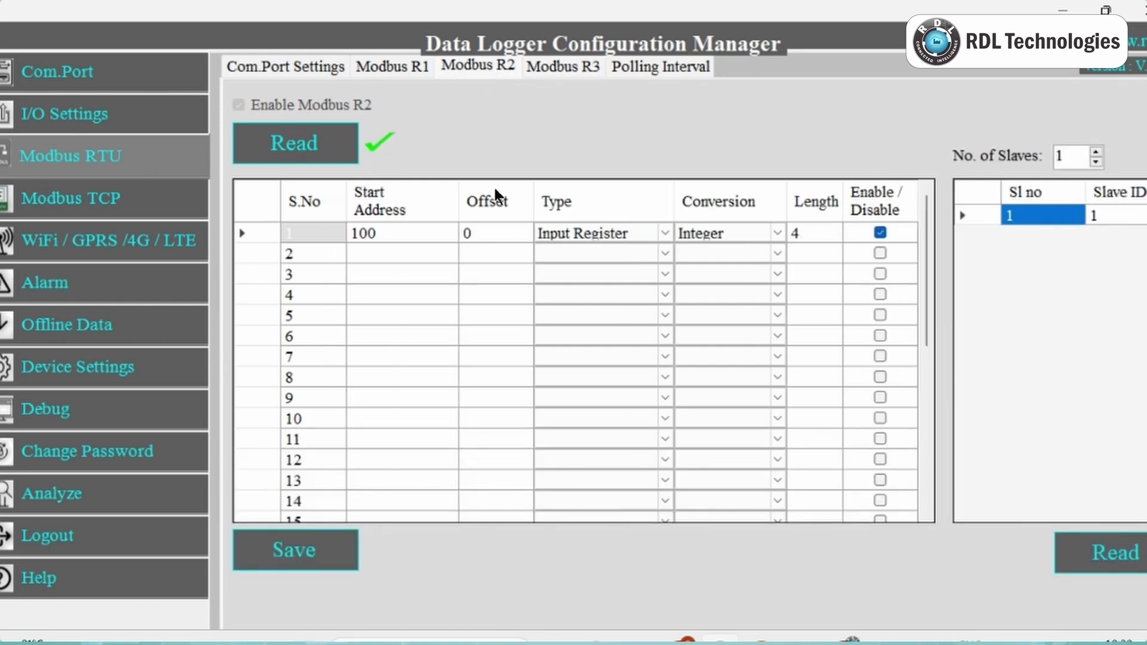
{"action": "mouse_move", "coordinate": [927, 336]}
{"action": "left_mouse_down"}
{"action": "mouse_move", "coordinate": [931, 439]}
{"action": "mouse_move", "coordinate": [953, 514]}
{"action": "left_mouse_up"}
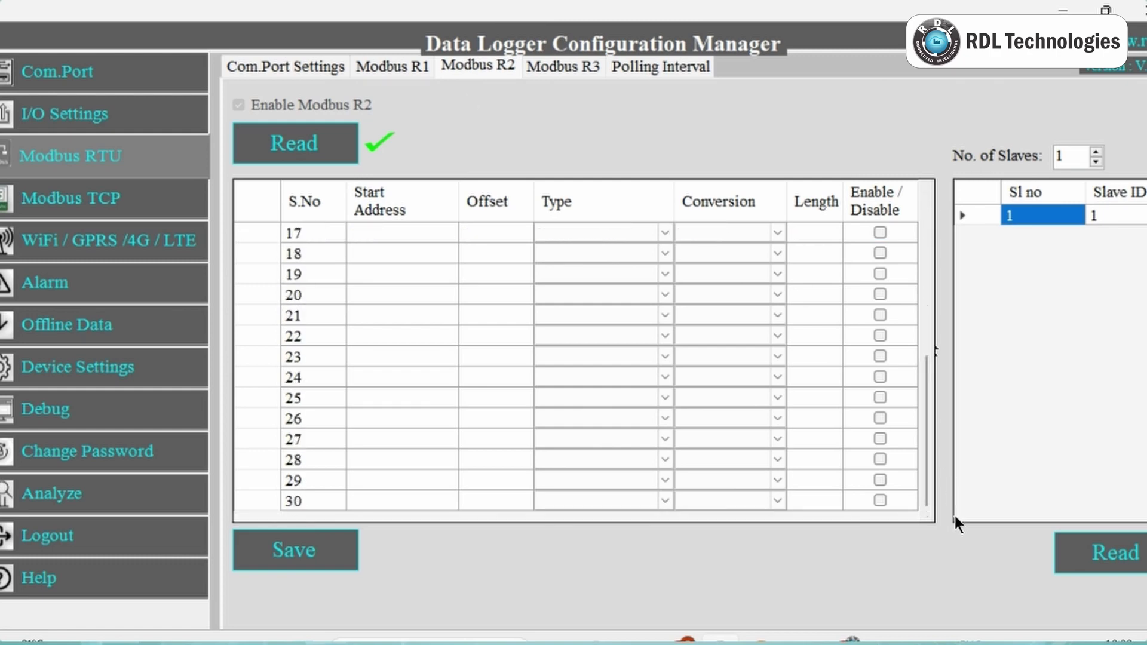
{"action": "left_click", "coordinate": [554, 63]}
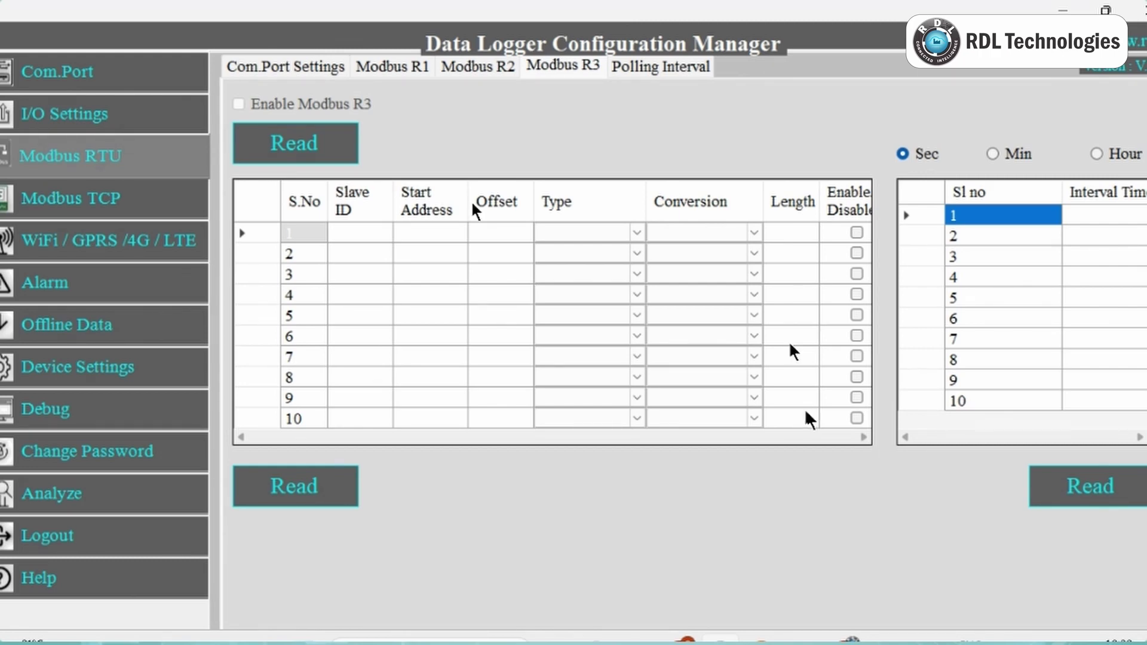
{"action": "left_click", "coordinate": [421, 64]}
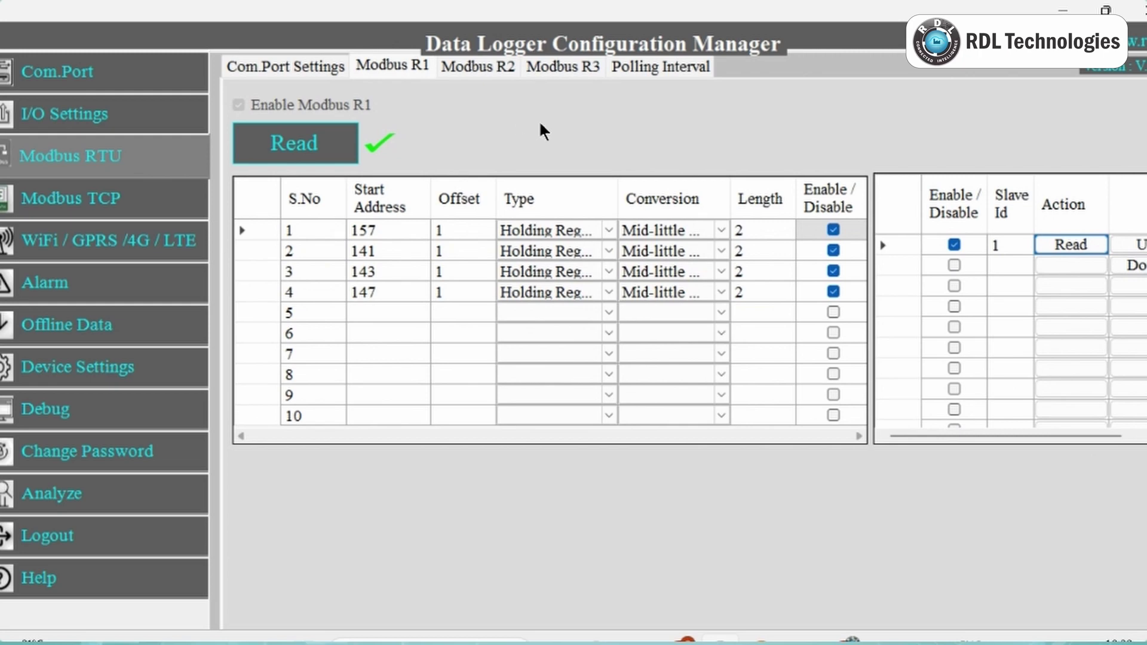
{"action": "left_click", "coordinate": [660, 69]}
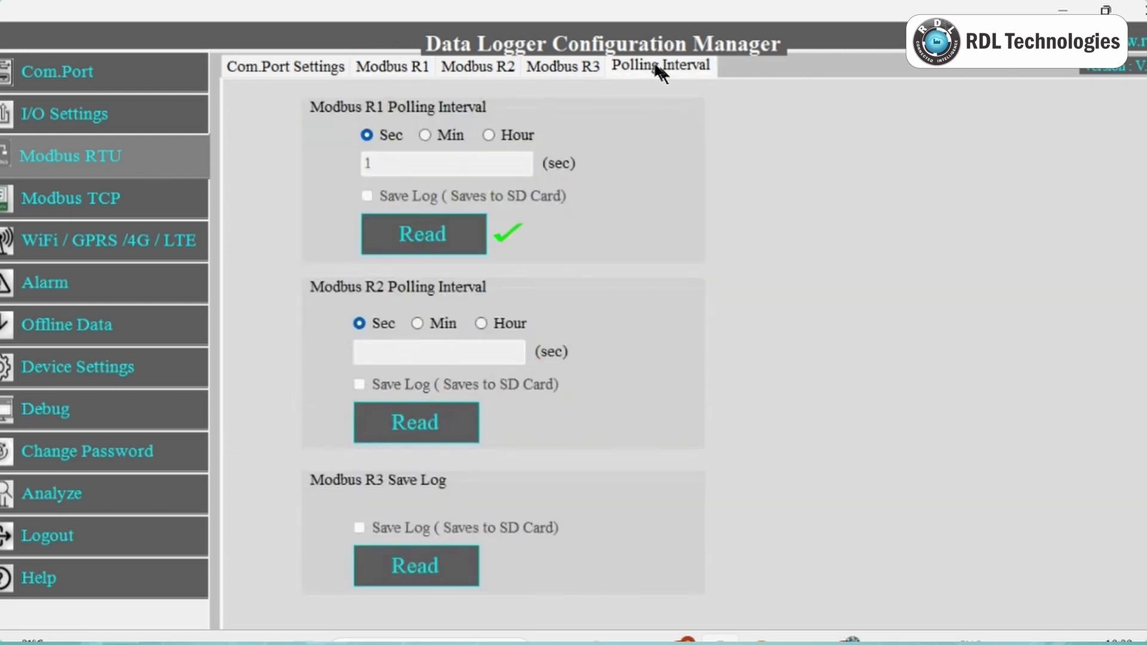
Step: Read R1's 1-second polling interval, turn on Save Log to SD card, and save
{"action": "left_click", "coordinate": [413, 245]}
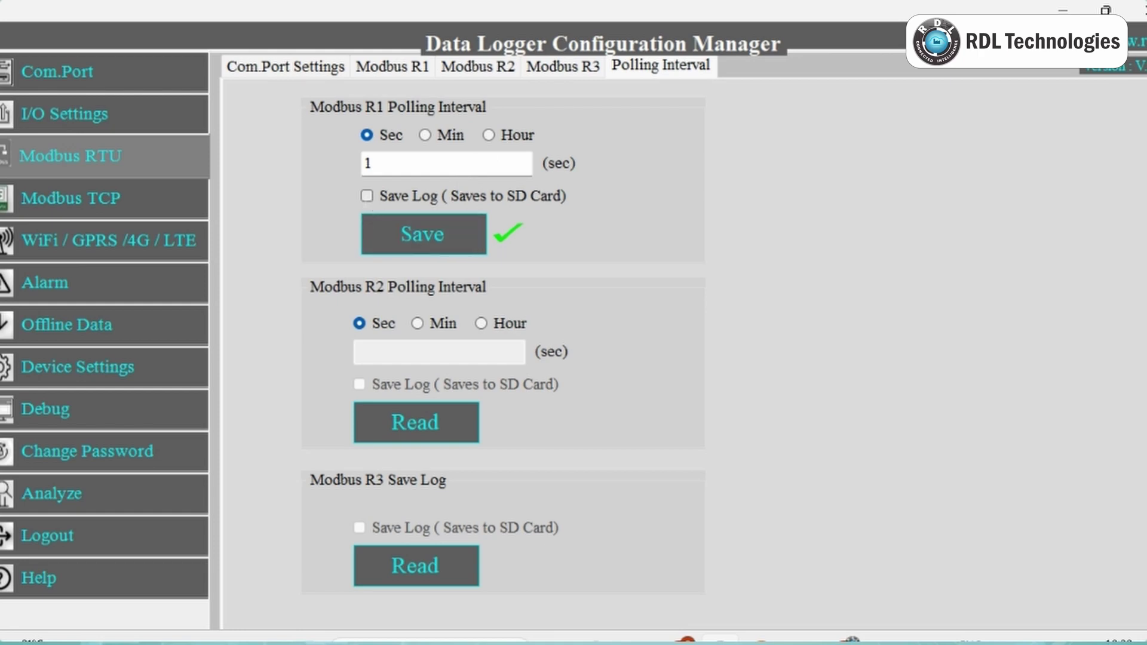
{"action": "left_click", "coordinate": [367, 195]}
{"action": "left_click", "coordinate": [413, 233]}
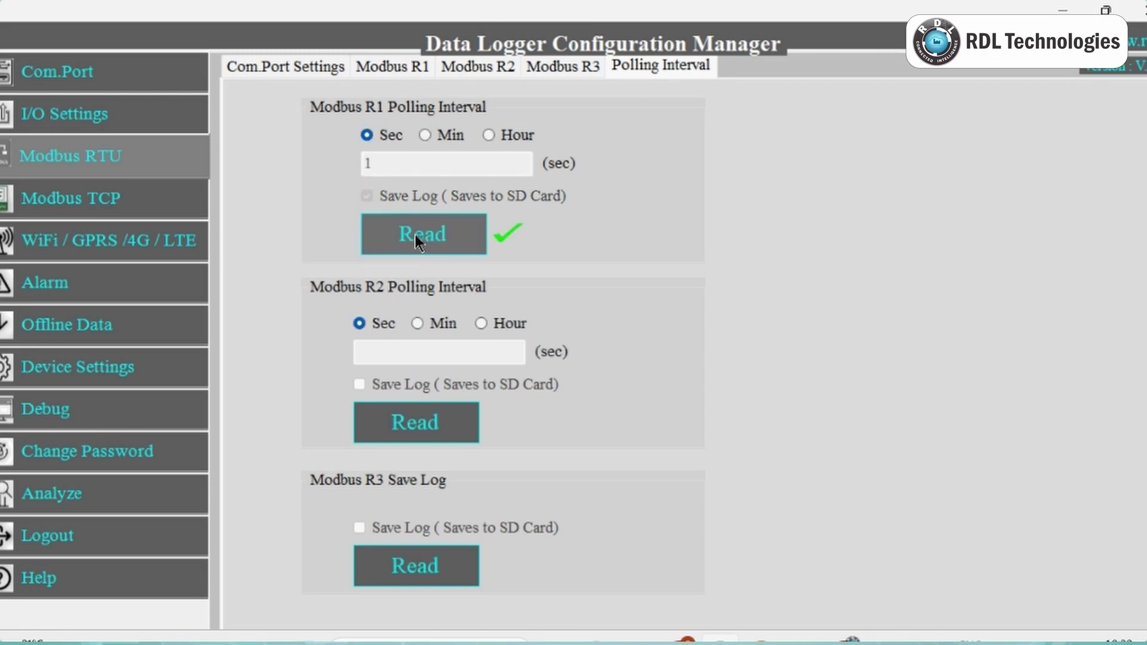
Step: Set the logger's communication media to 4G/LTE and save it
{"action": "left_click", "coordinate": [175, 250]}
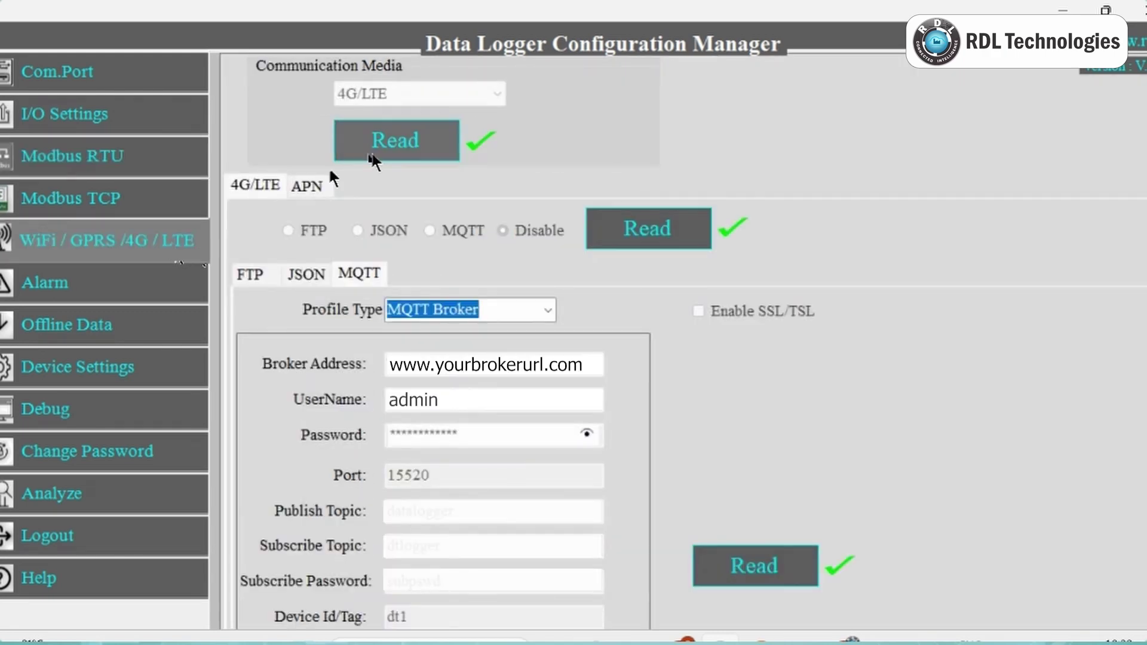
{"action": "left_click", "coordinate": [392, 143]}
{"action": "left_click", "coordinate": [410, 142]}
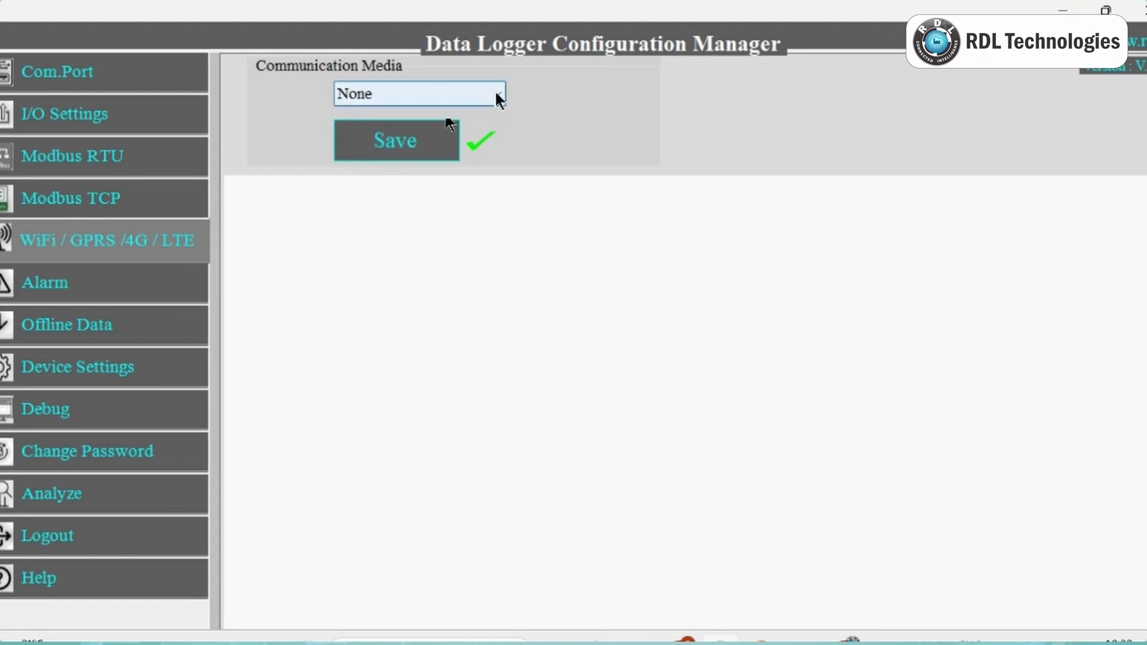
{"action": "left_click", "coordinate": [494, 91]}
{"action": "left_click", "coordinate": [481, 116]}
{"action": "left_click", "coordinate": [400, 142]}
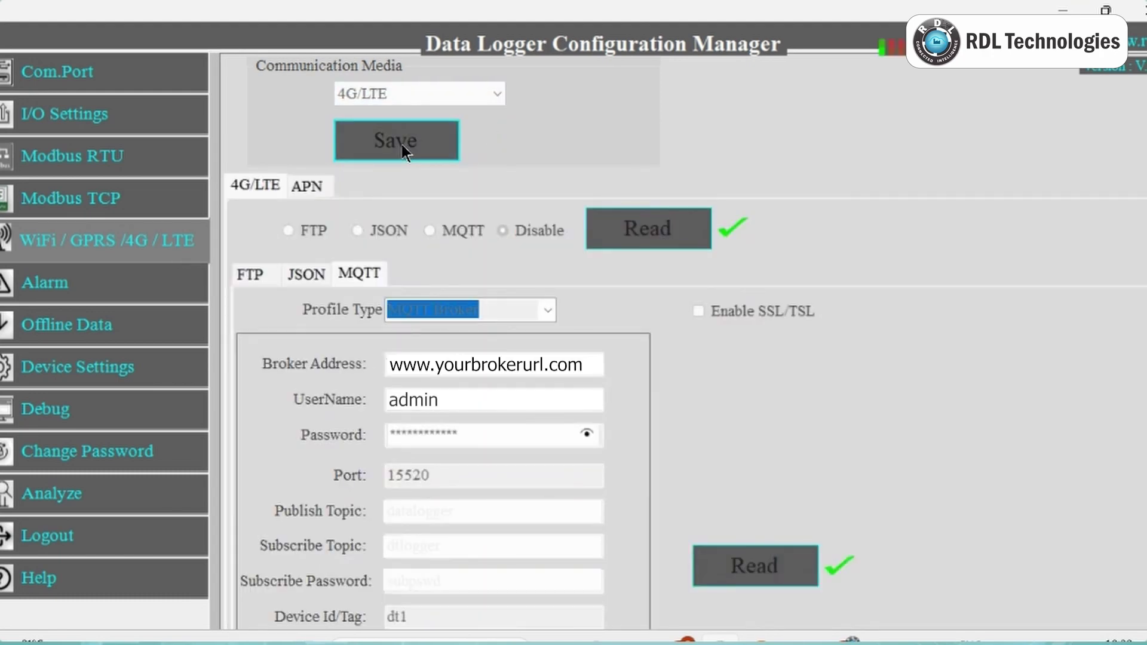
Step: Read the APN and save it as airtelgprs.com
{"action": "left_click", "coordinate": [311, 188]}
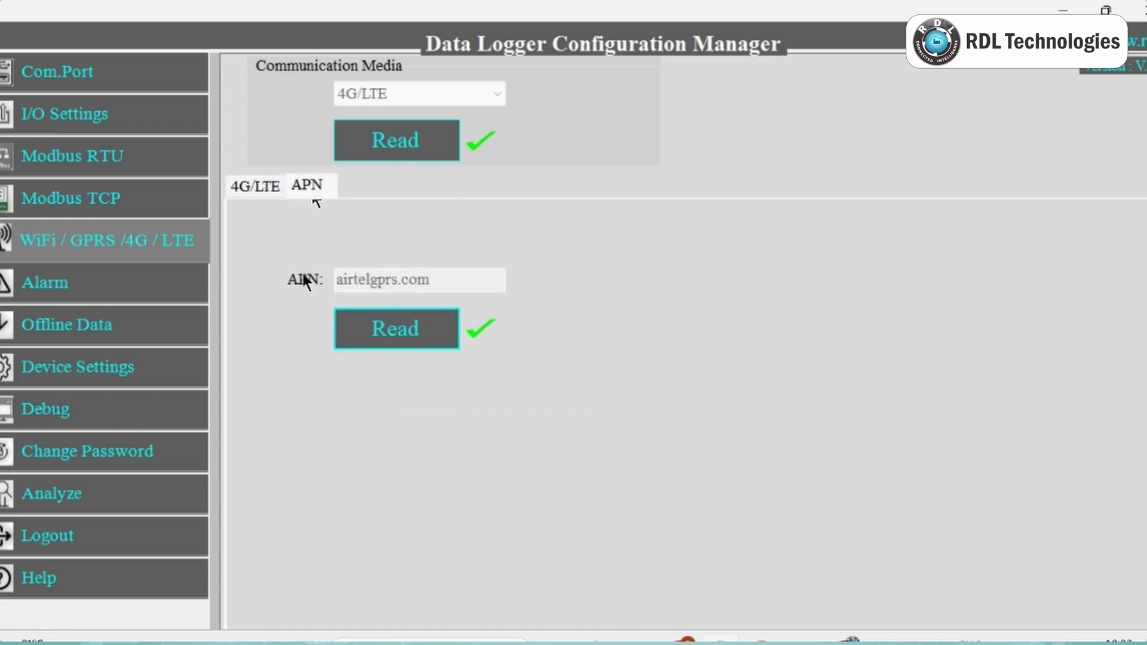
{"action": "left_click", "coordinate": [393, 324]}
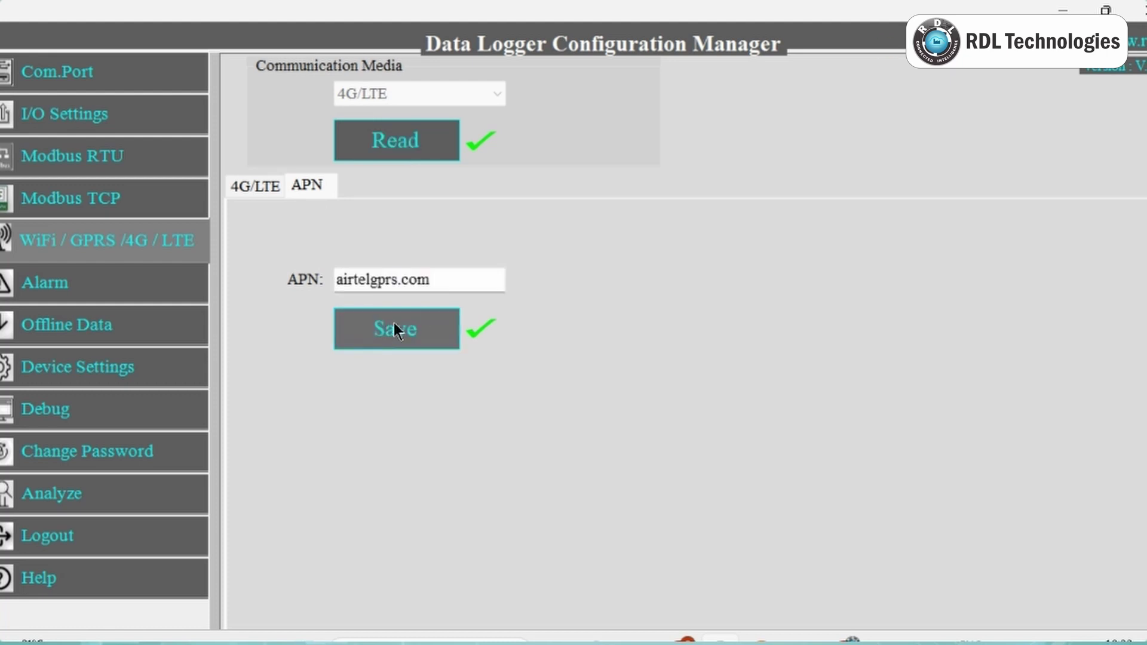
{"action": "left_click", "coordinate": [444, 279]}
{"action": "left_click", "coordinate": [440, 316]}
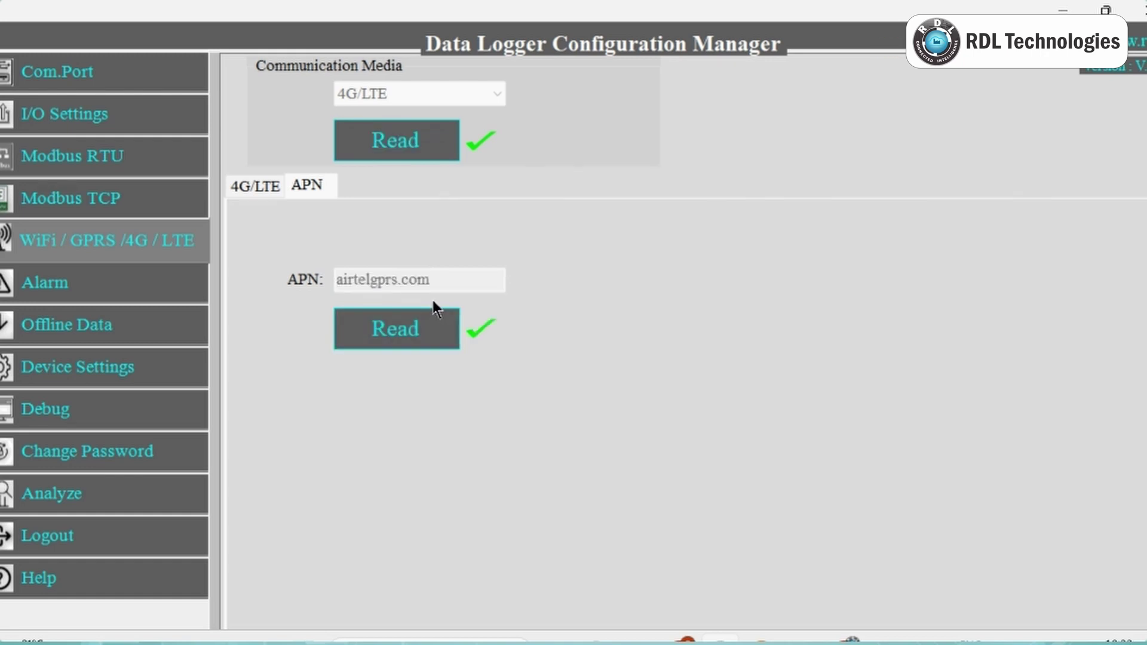
Step: Save MQTT as the 4G/LTE data protocol, keep profile type MQTT Broker, and read broker settings
{"action": "left_click", "coordinate": [261, 191]}
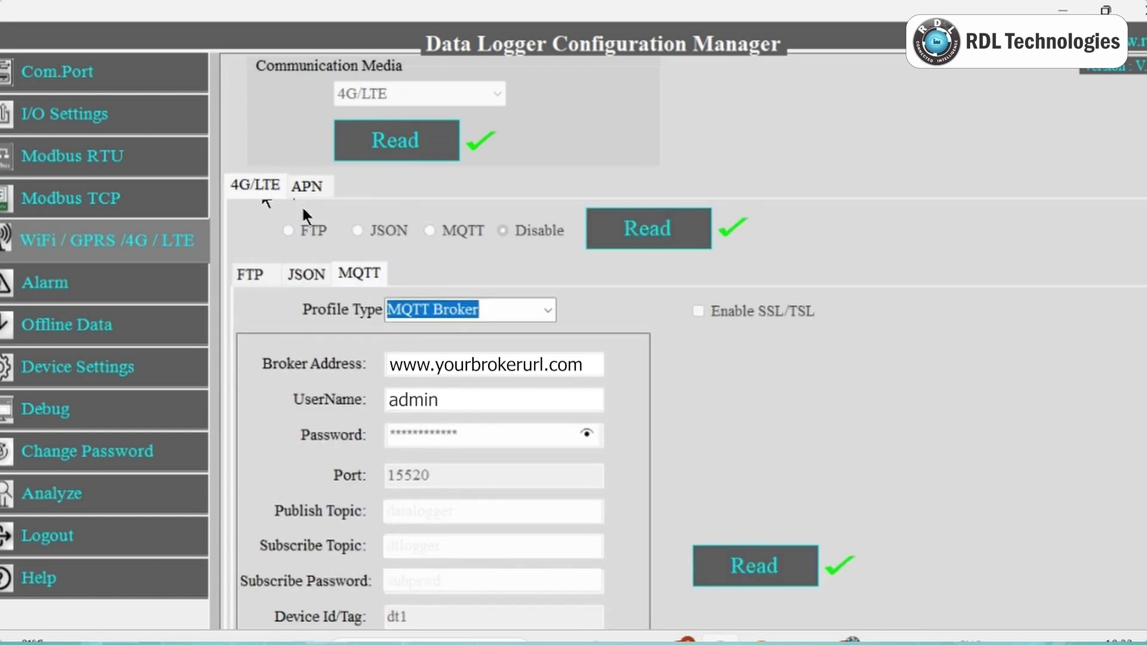
{"action": "left_click", "coordinate": [627, 230]}
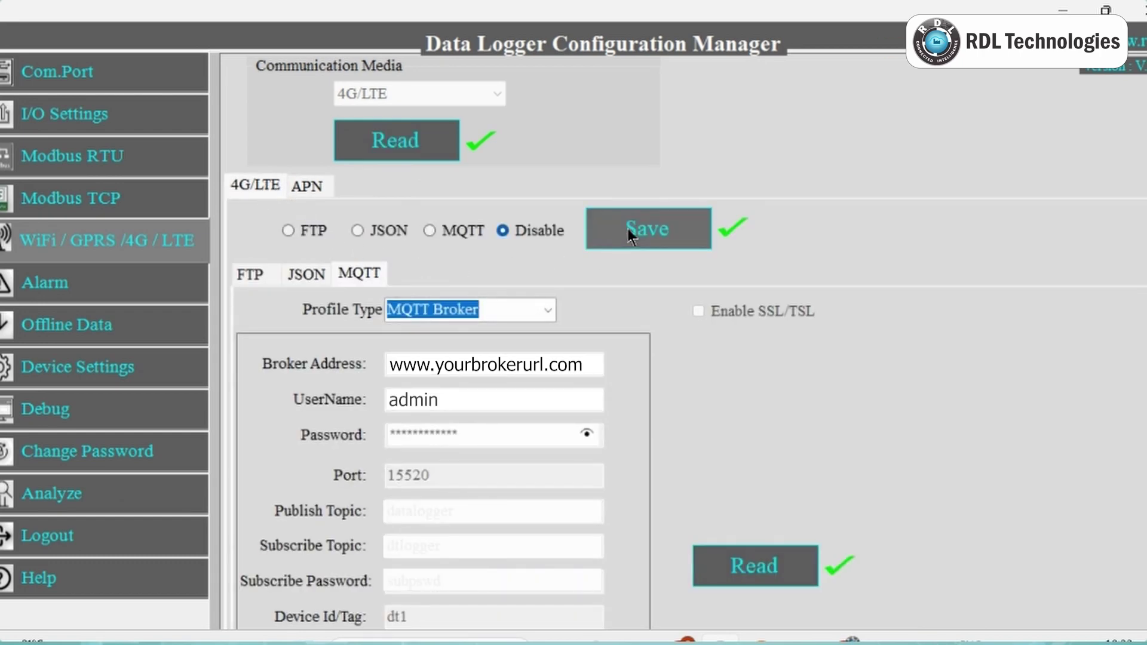
{"action": "left_click", "coordinate": [430, 230]}
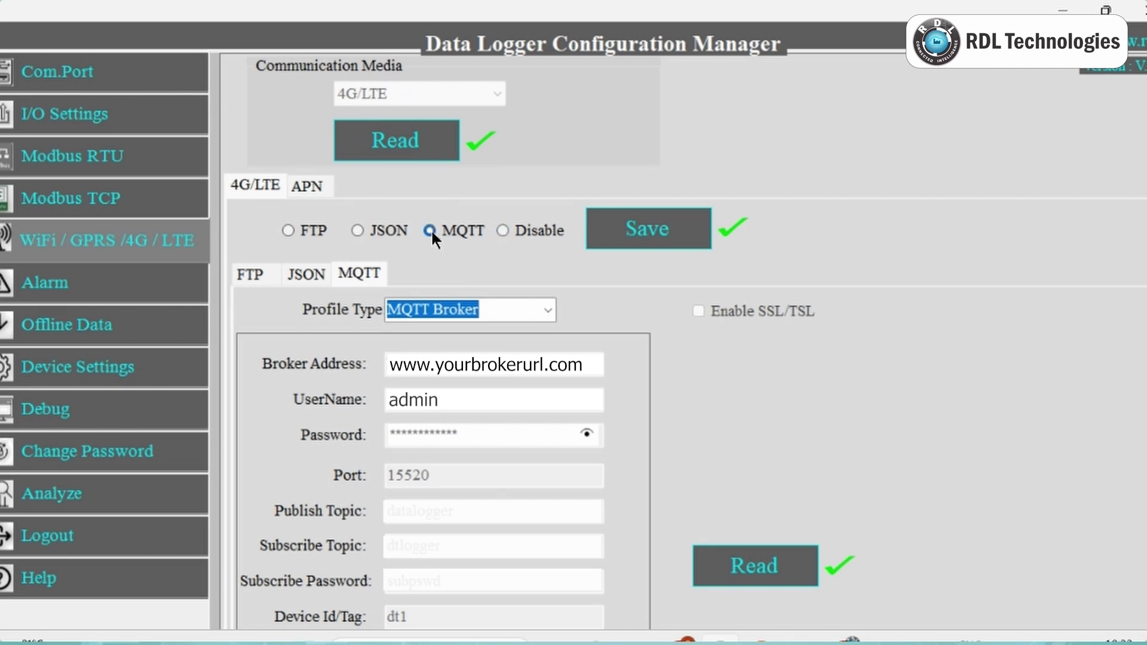
{"action": "left_click", "coordinate": [633, 233]}
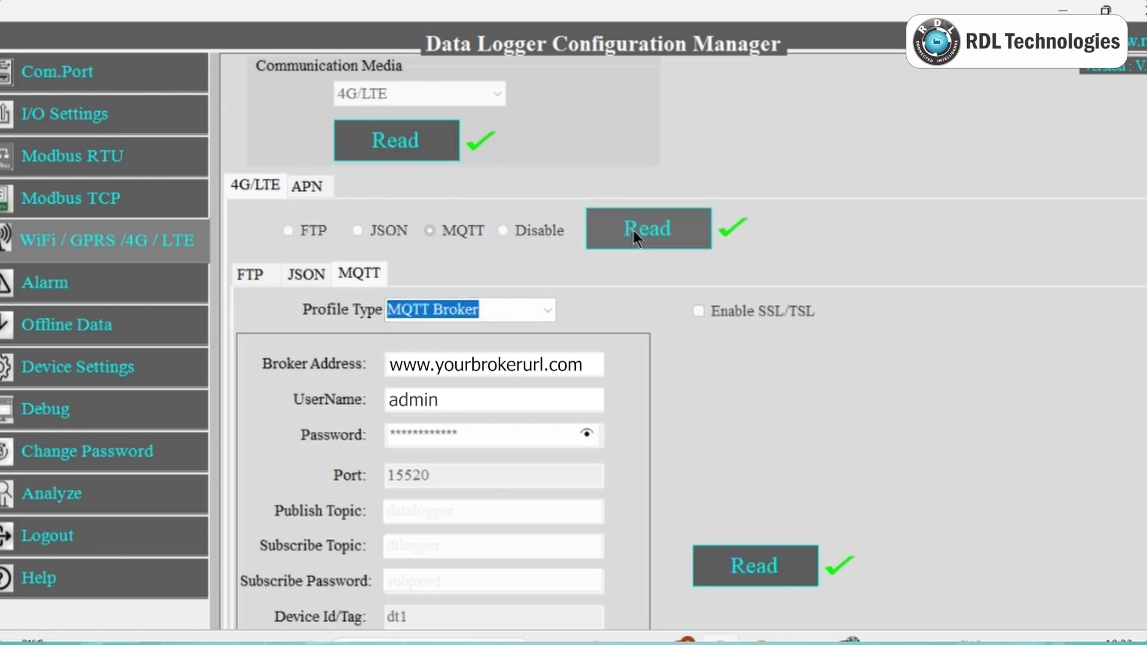
{"action": "left_click", "coordinate": [548, 312]}
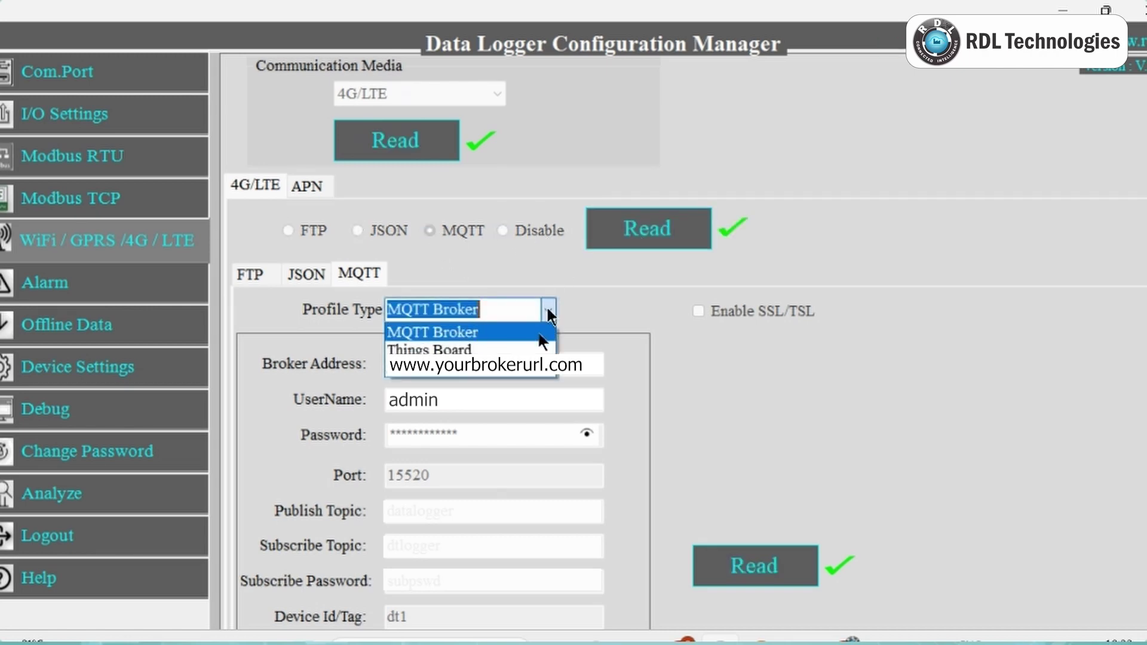
{"action": "left_click", "coordinate": [536, 332]}
{"action": "left_click", "coordinate": [734, 557]}
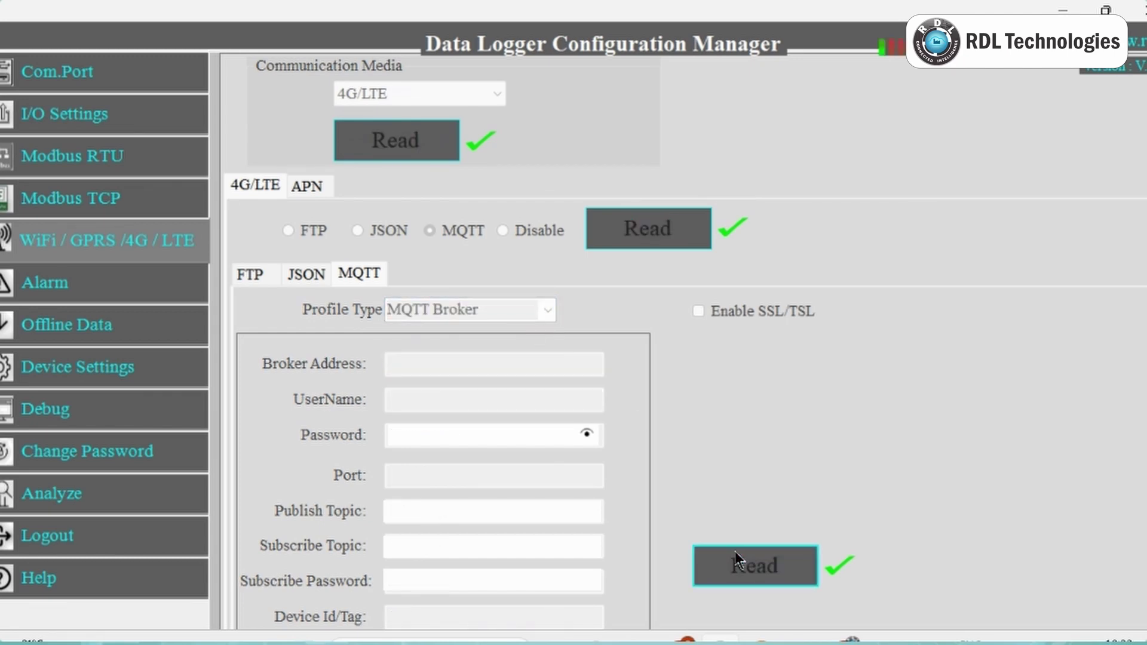
Step: On the Analyze page, open the logger connection on COM85 with IO type All
{"action": "left_click", "coordinate": [162, 495]}
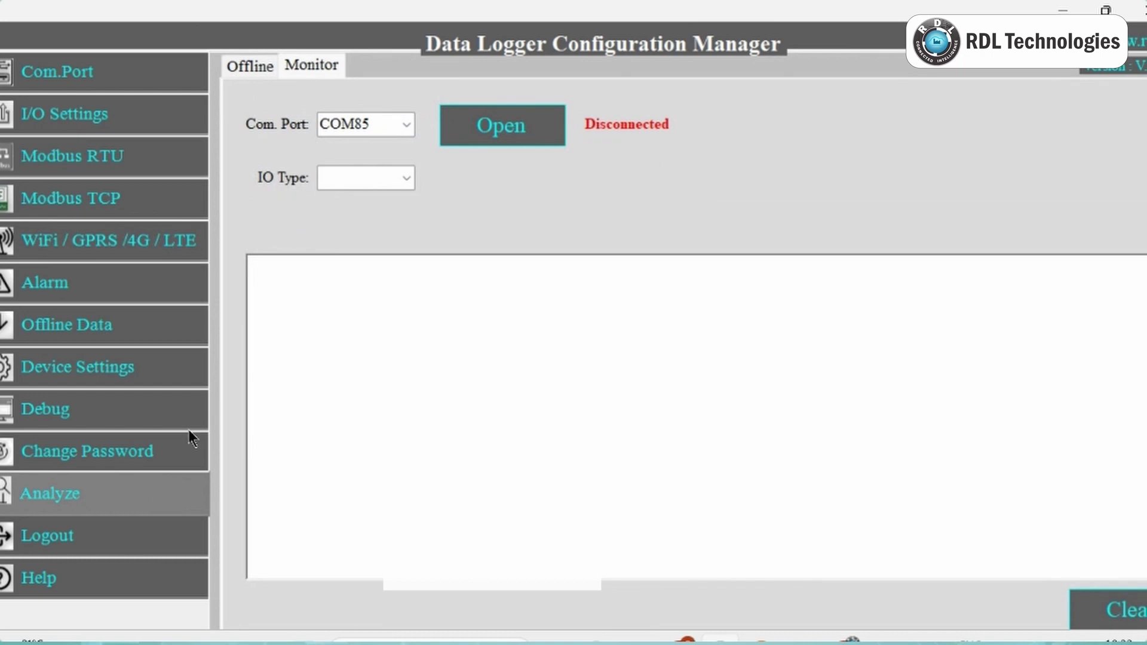
{"action": "left_click", "coordinate": [406, 125]}
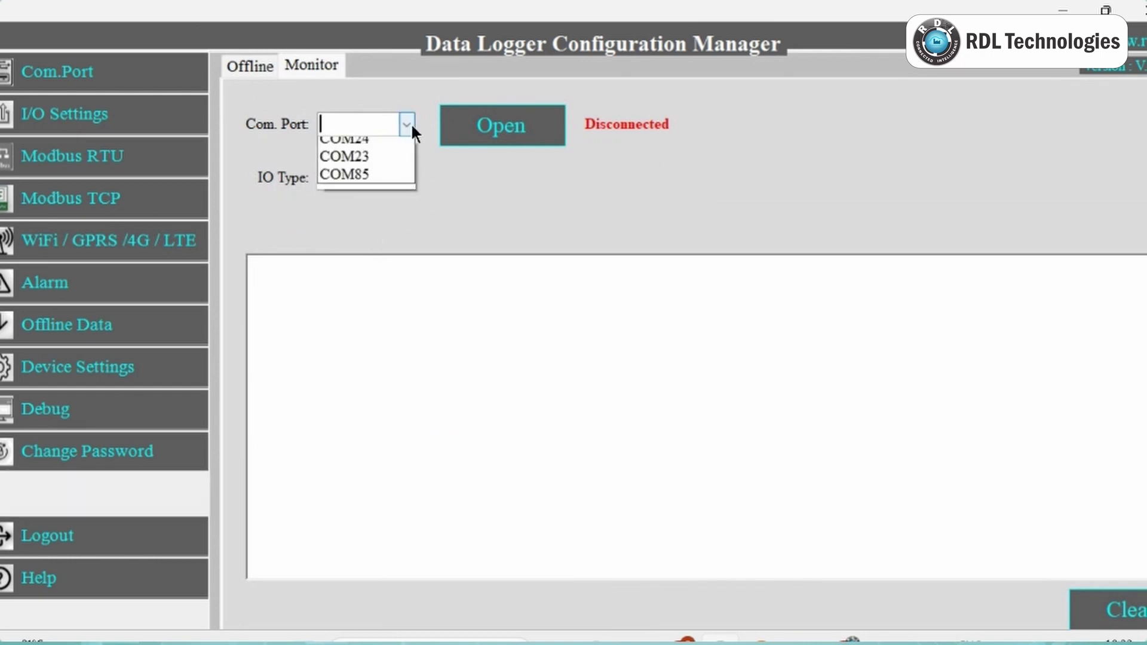
{"action": "left_click", "coordinate": [394, 182]}
{"action": "left_click", "coordinate": [406, 178]}
{"action": "left_click", "coordinate": [402, 197]}
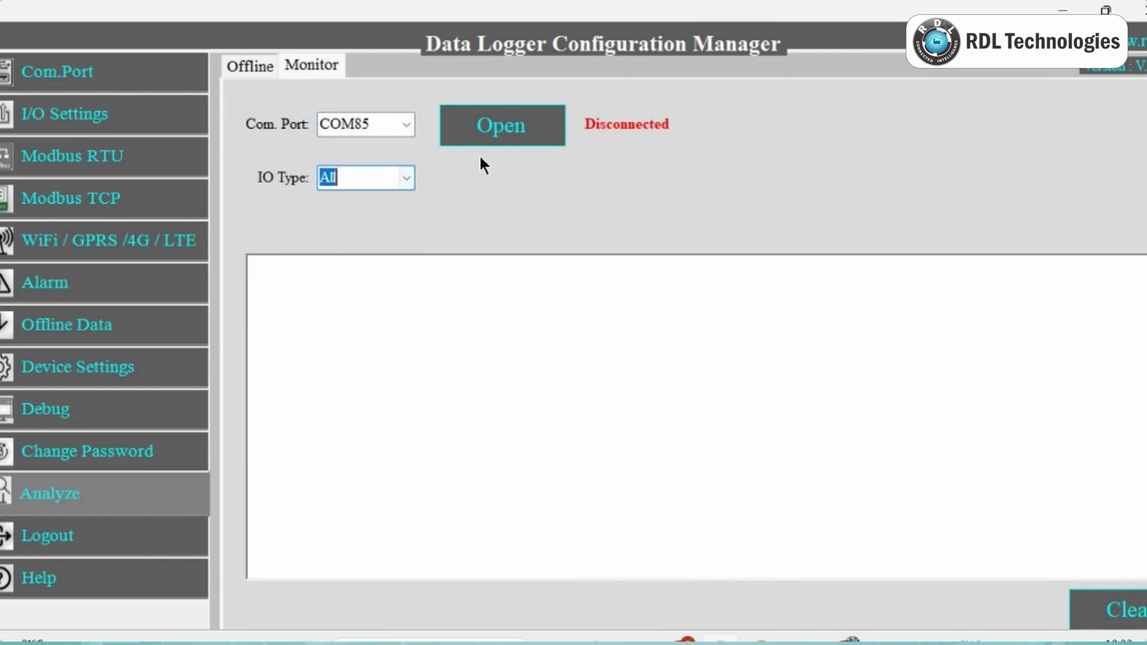
{"action": "left_click", "coordinate": [494, 131]}
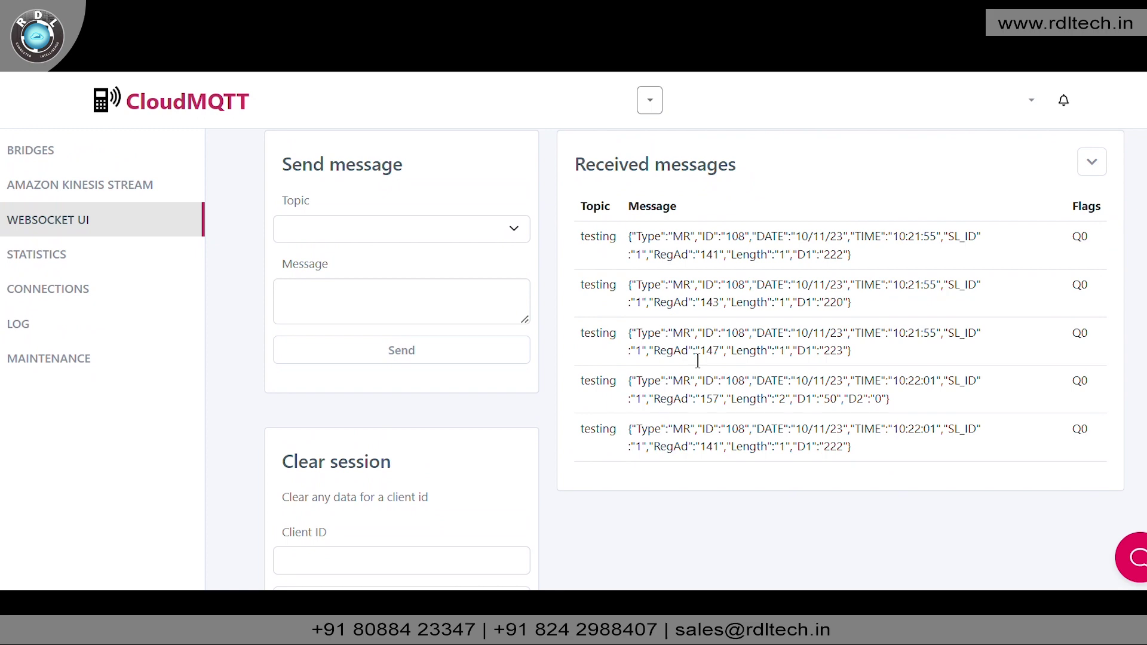
Step: Scroll the CloudMQTT received messages to watch topic testing readings for registers 157, 141, 143, 147
{"action": "scroll", "coordinate": [697, 361], "scroll_direction": "down", "scroll_amount": 2}
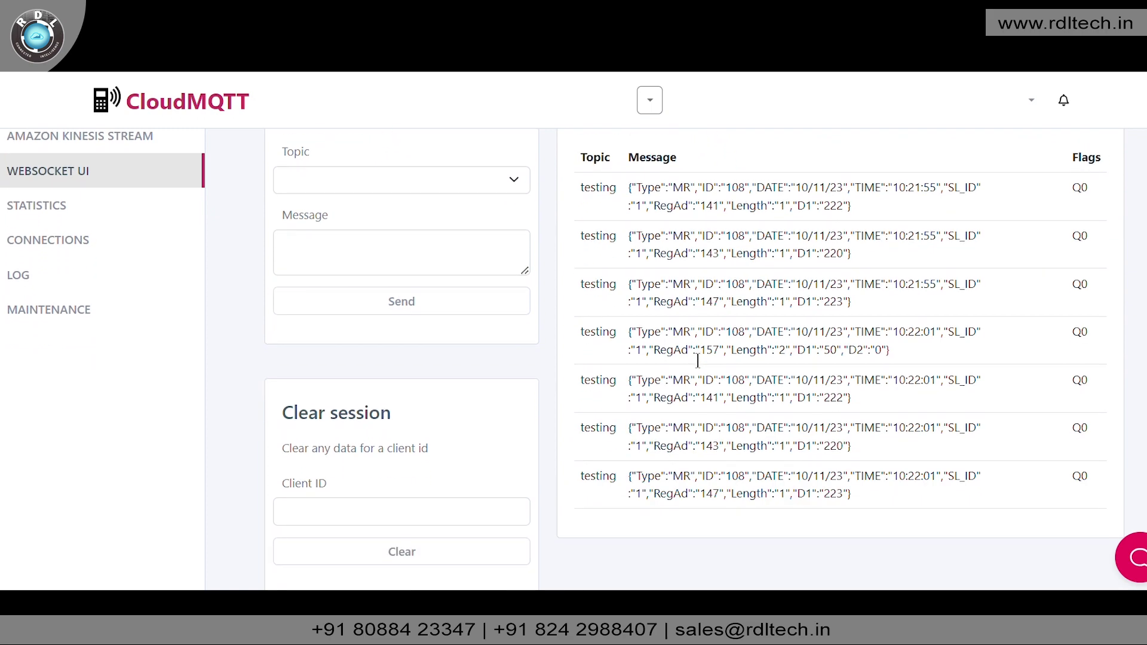
{"action": "scroll", "coordinate": [697, 360], "scroll_direction": "down", "scroll_amount": 4}
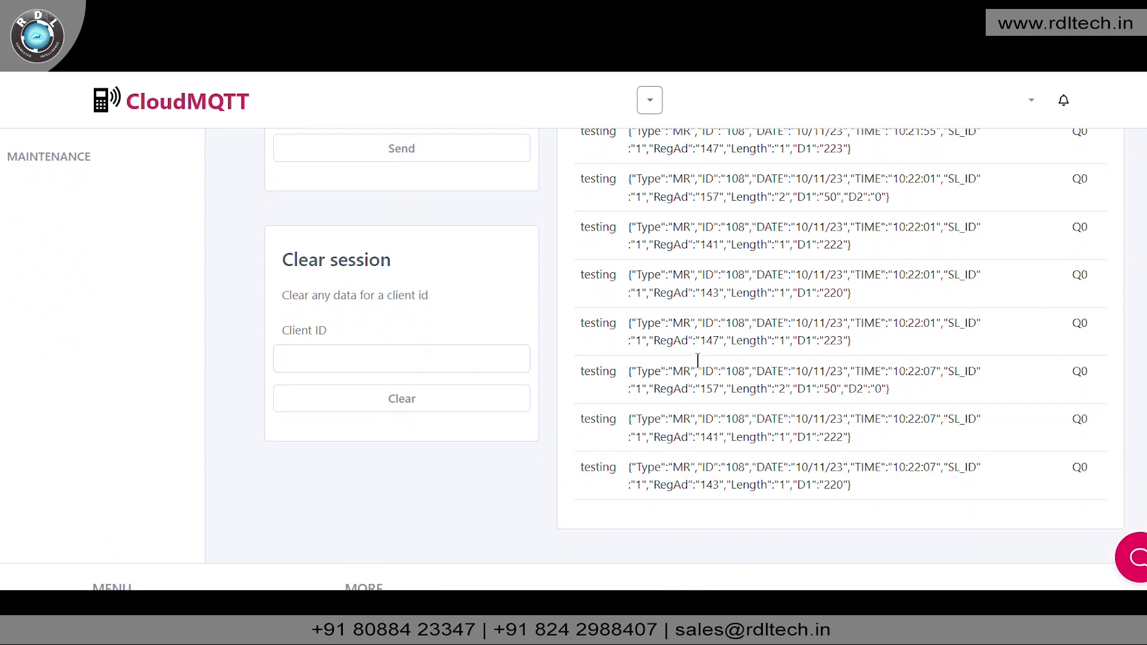
{"action": "scroll", "coordinate": [697, 361], "scroll_direction": "down", "scroll_amount": 1}
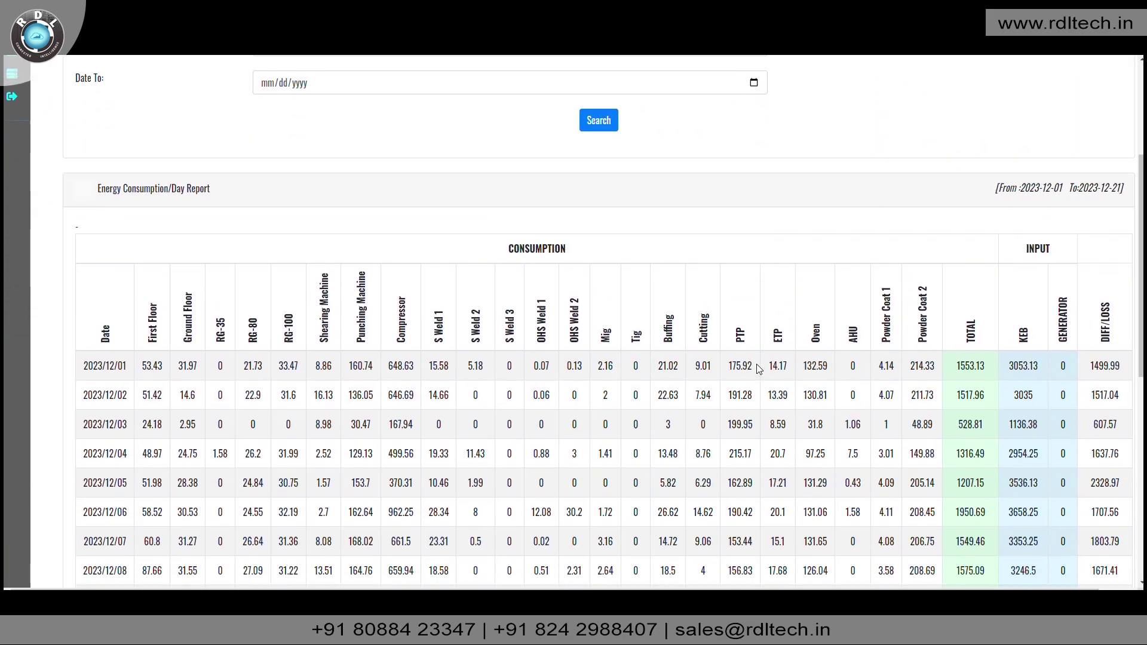
Step: Scroll the December 1–21 energy report down to the TOTAL row (27723.664 consumption vs 61437.25 KEB input)
{"action": "scroll", "coordinate": [758, 372], "scroll_direction": "down", "scroll_amount": 5}
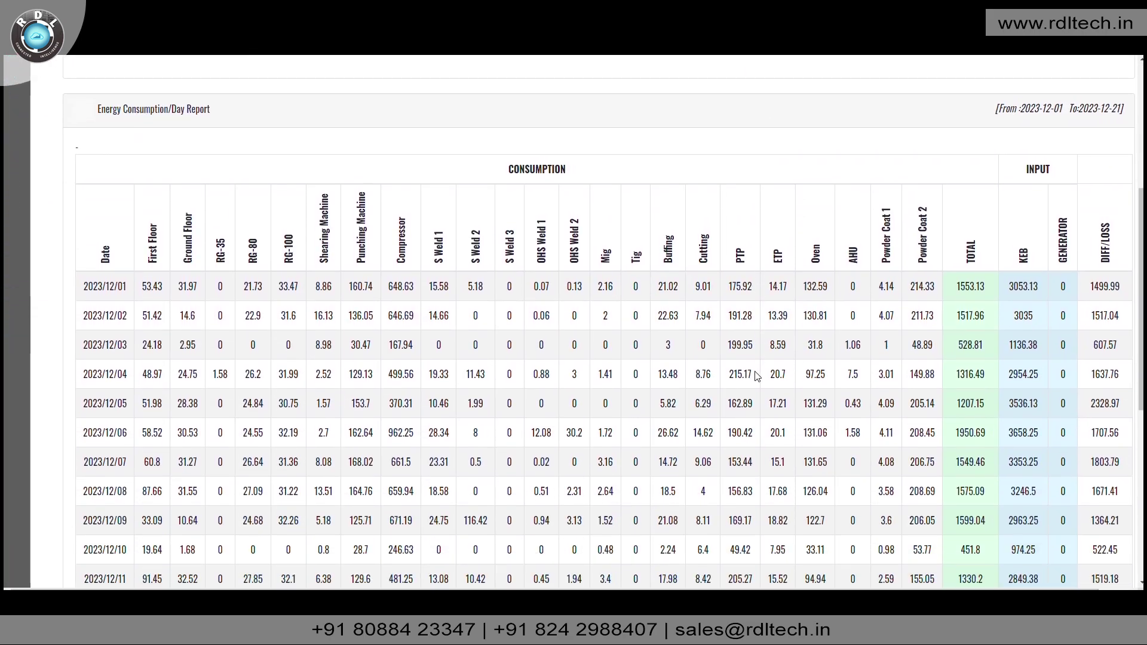
{"action": "scroll", "coordinate": [756, 377], "scroll_direction": "down", "scroll_amount": 4}
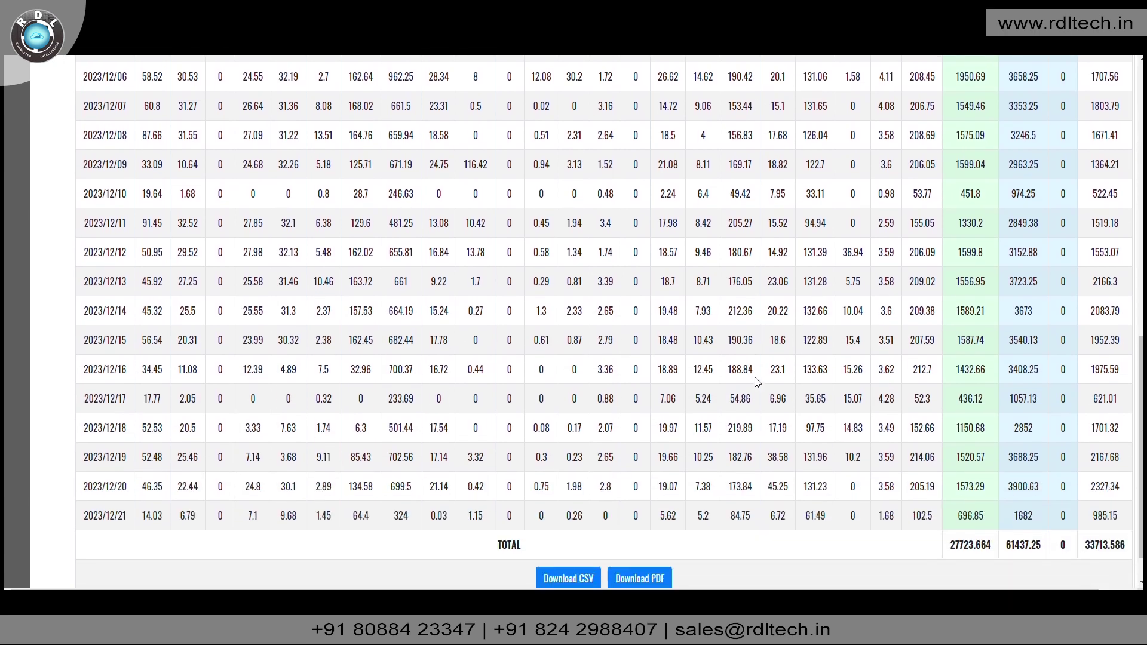